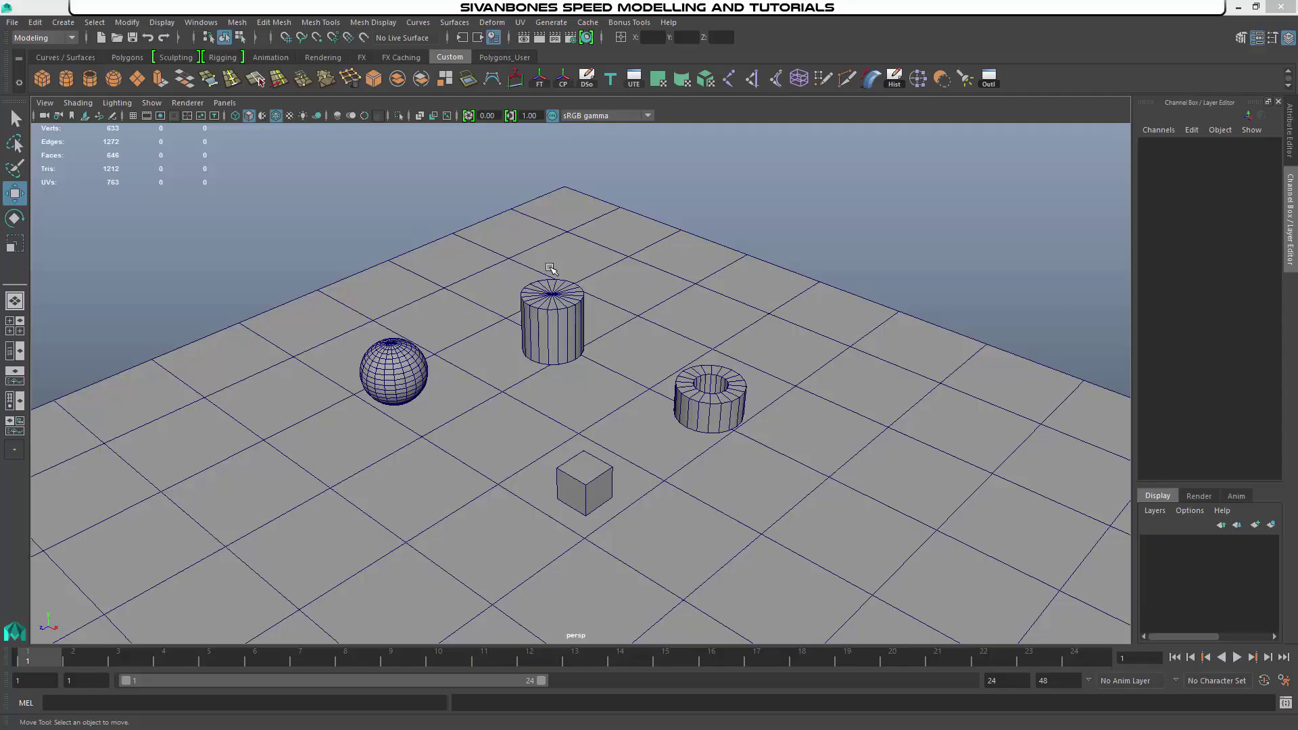
Orbit the perspective view lower over the sphere, cylinder, torus and cube
left_click_drag(579, 363, 564, 311, "alt")
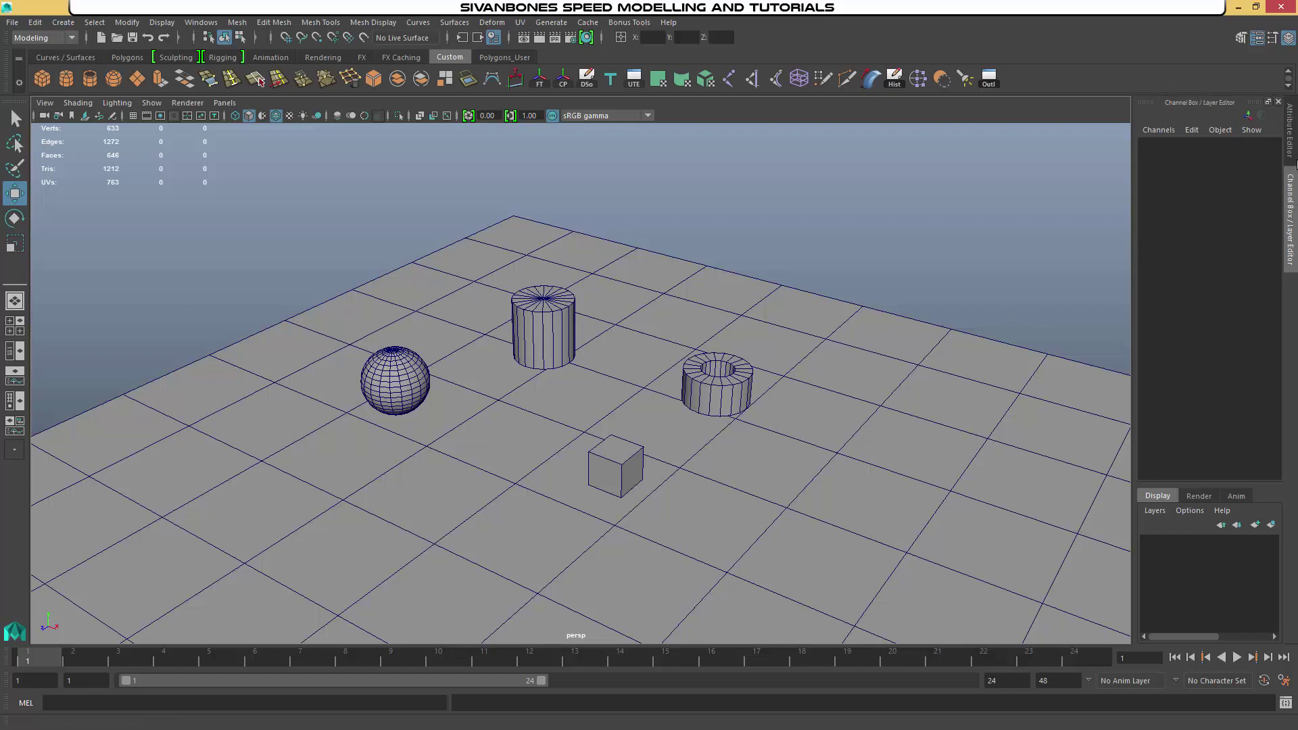
Flip to the Attribute Editor and back, browse Render and Anim layers, then return to Display layers
left_click(1289, 39)
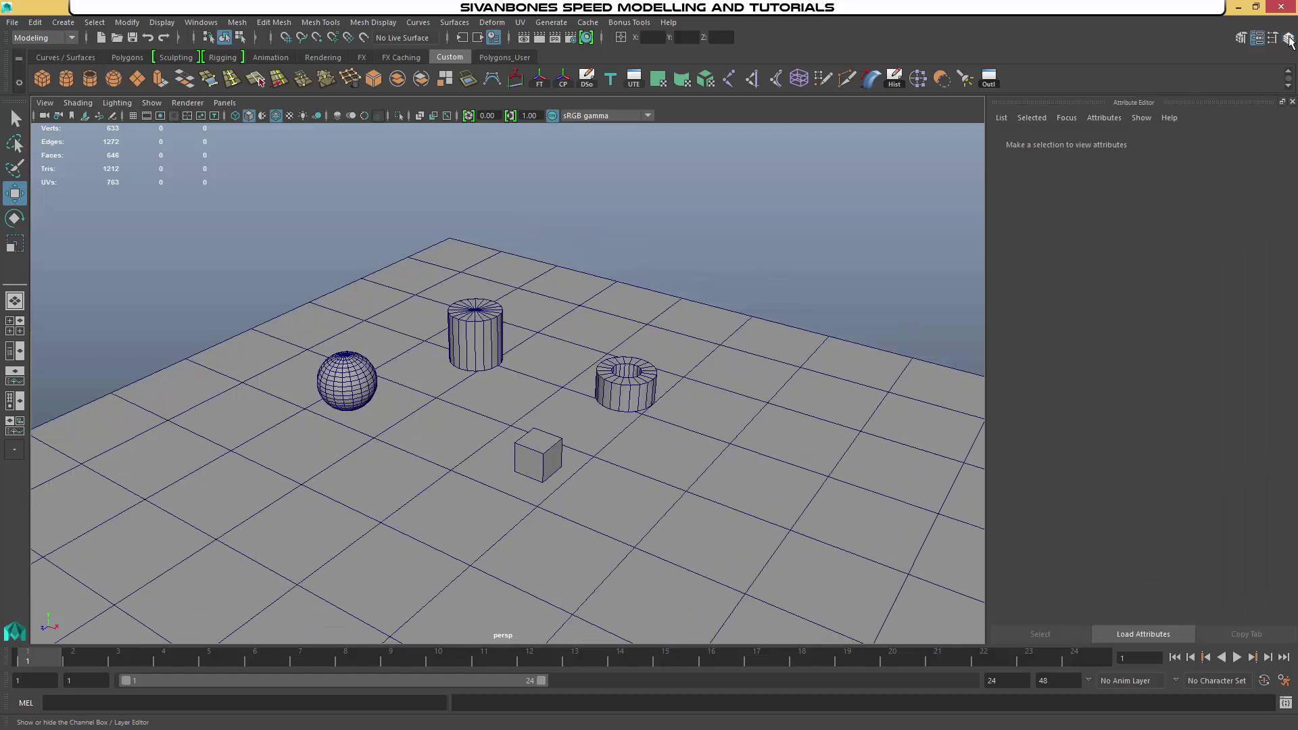
left_click(1290, 39)
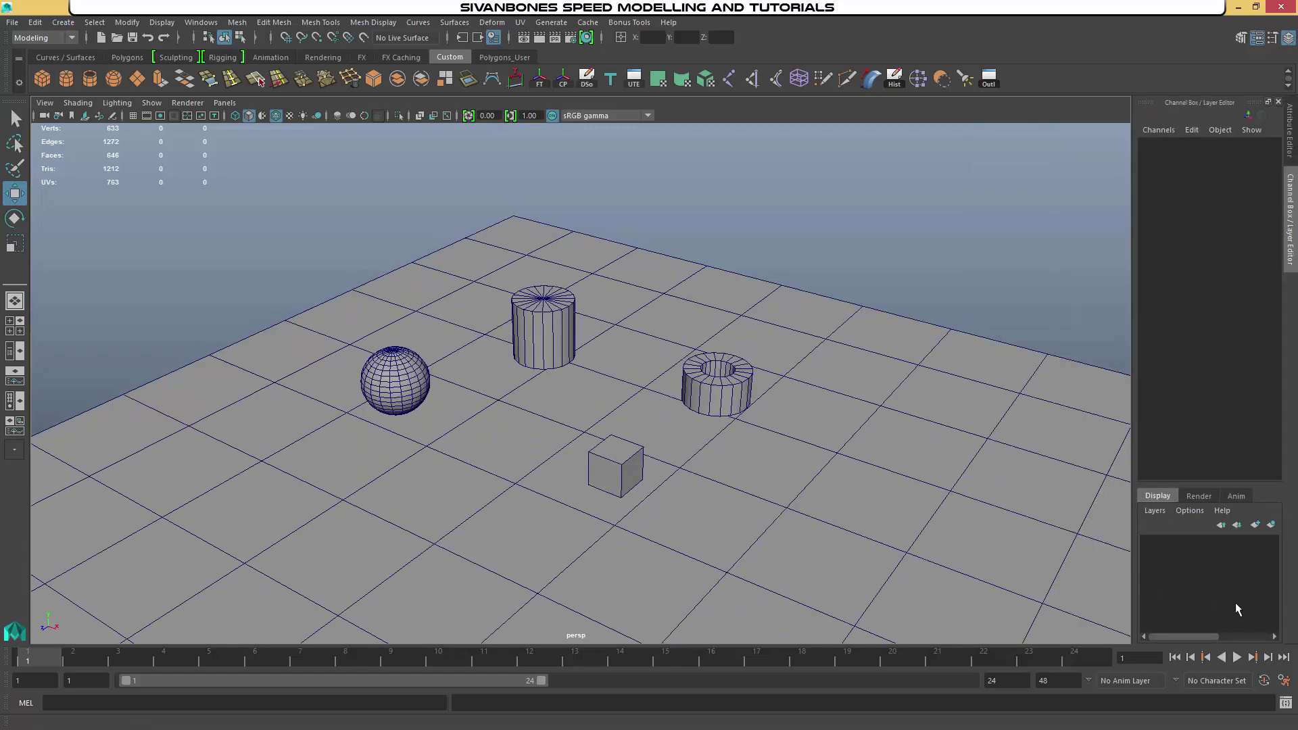
left_click(1193, 495)
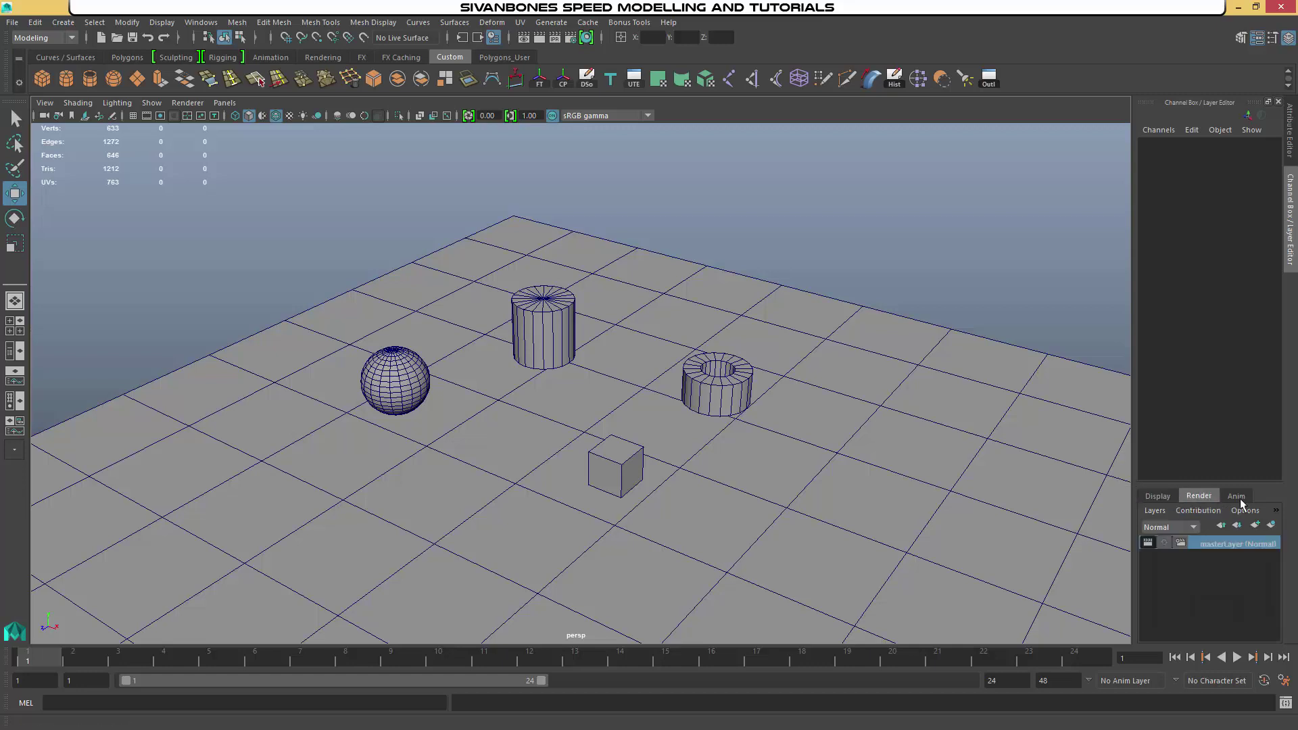
left_click(1241, 503)
left_click(1199, 495)
left_click(1167, 492)
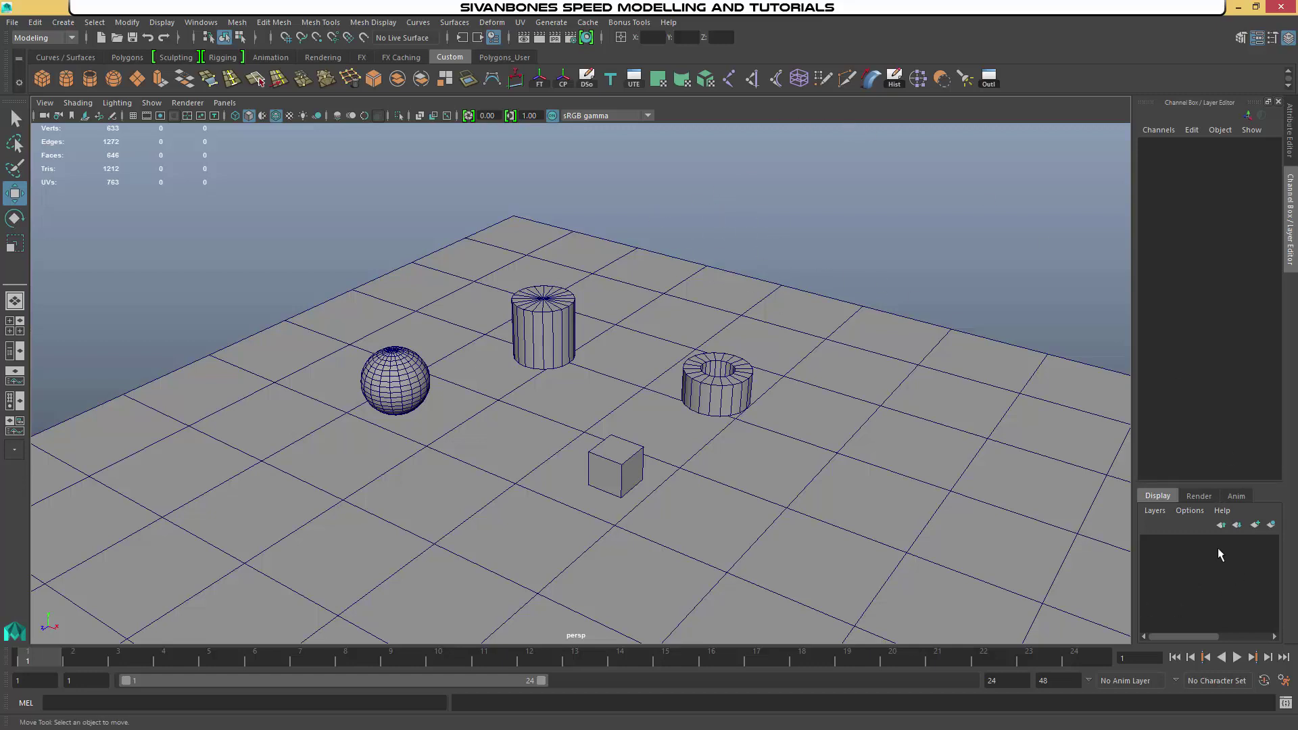
mouse_move(840, 352)
left_mouse_down("alt")
mouse_move(805, 338)
mouse_move(823, 346)
left_mouse_up("alt")
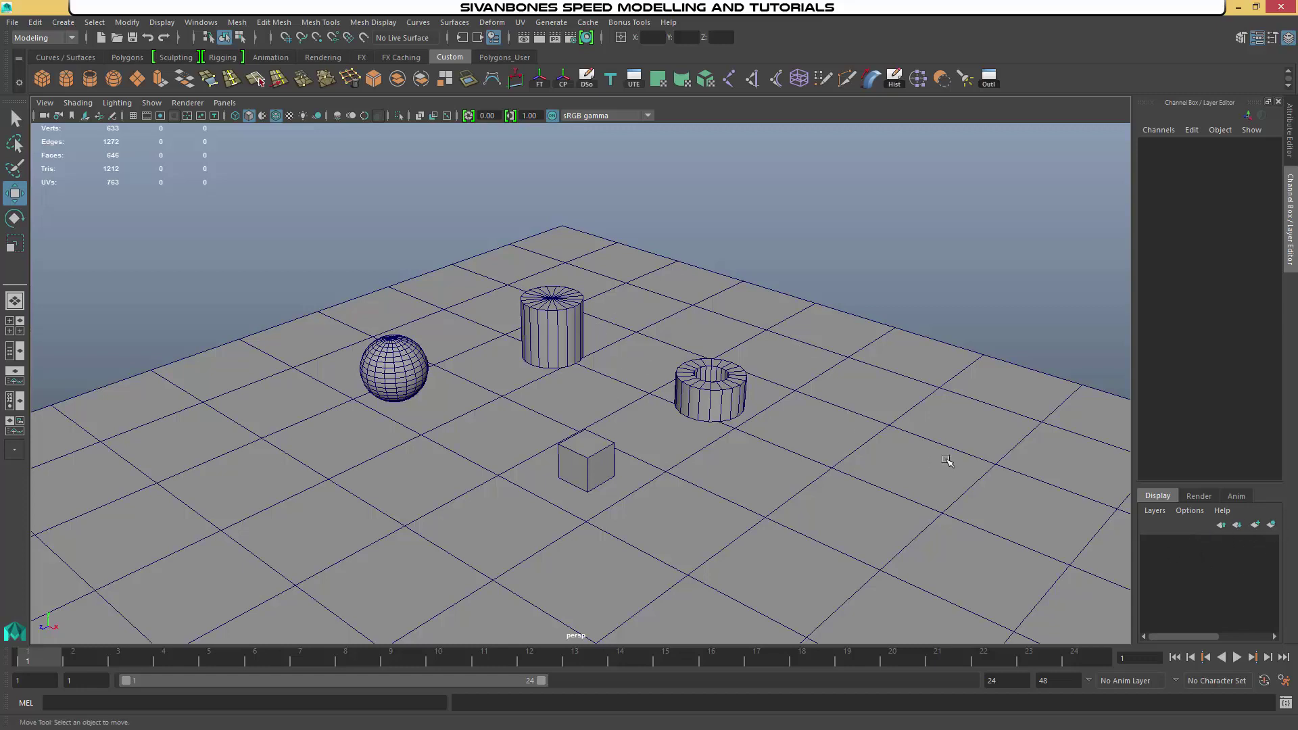
Select the pipe and create the new display layer layer1 containing it
middle_click_drag(700, 277, 739, 273, "alt")
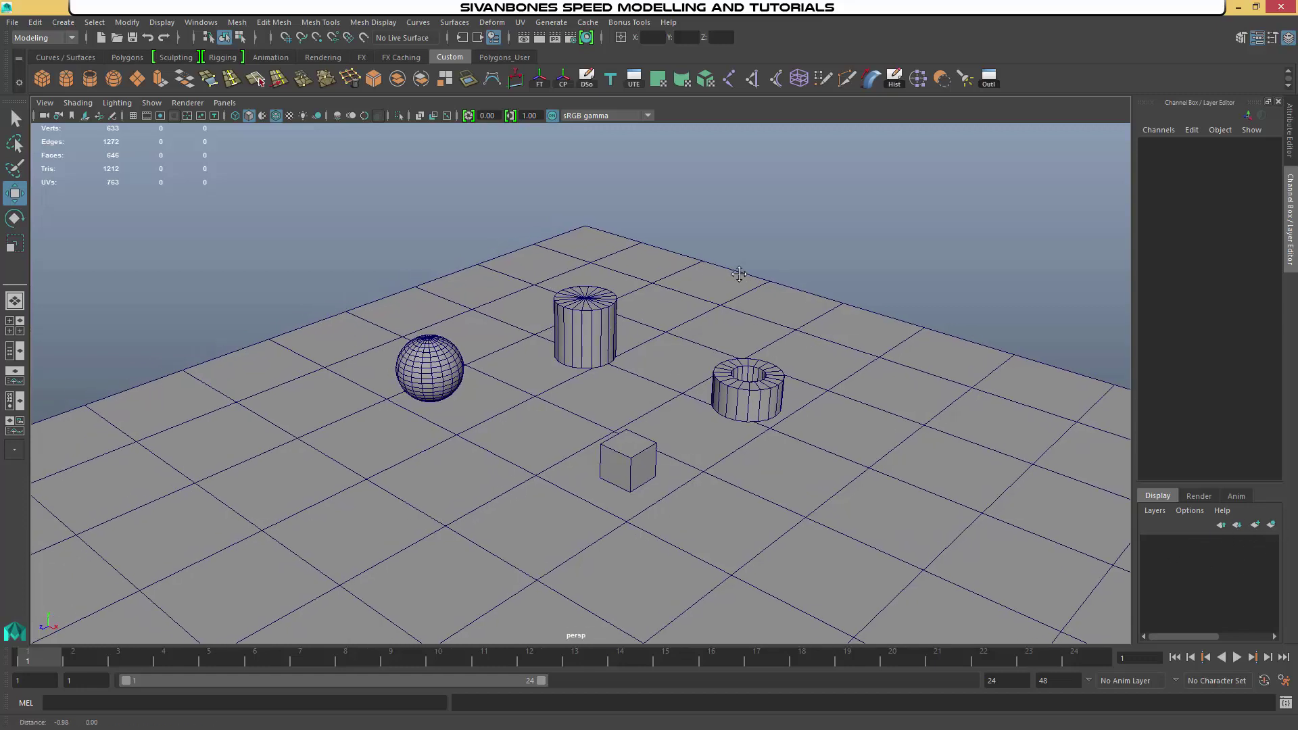
scroll(744, 269, "up", 5)
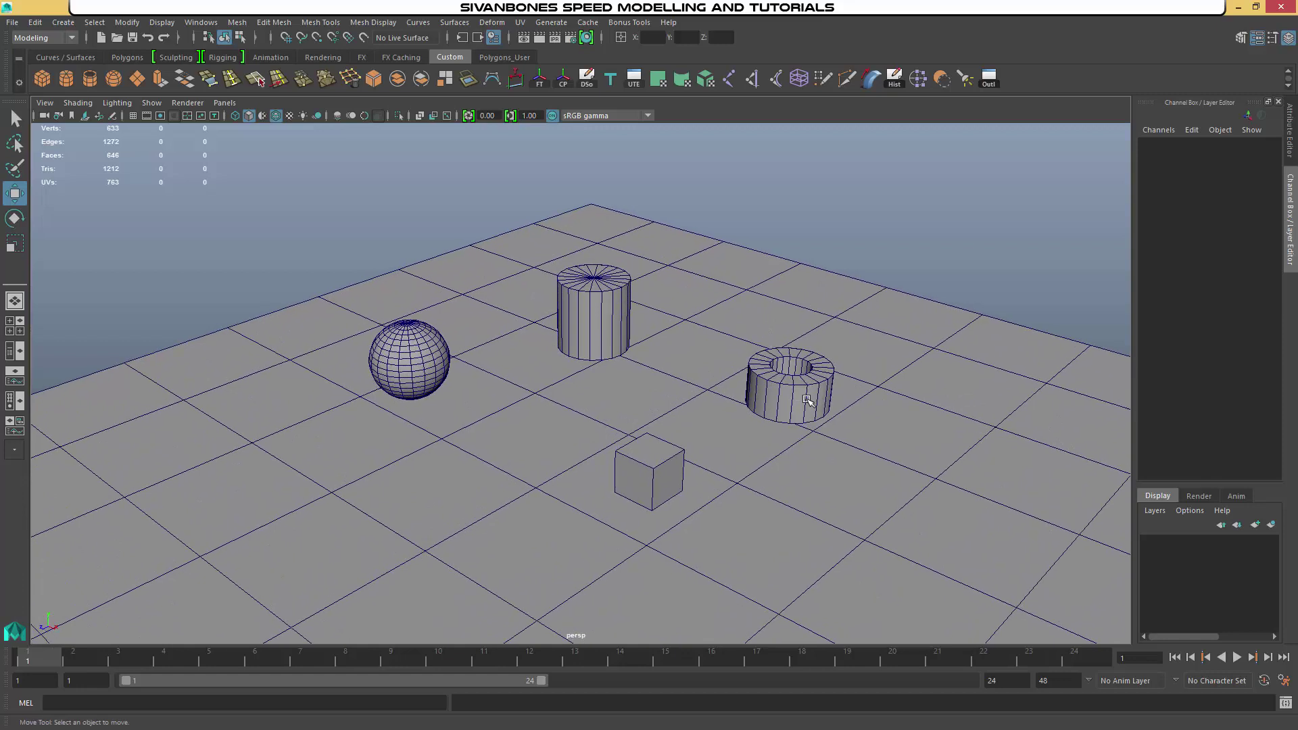
left_click(804, 402)
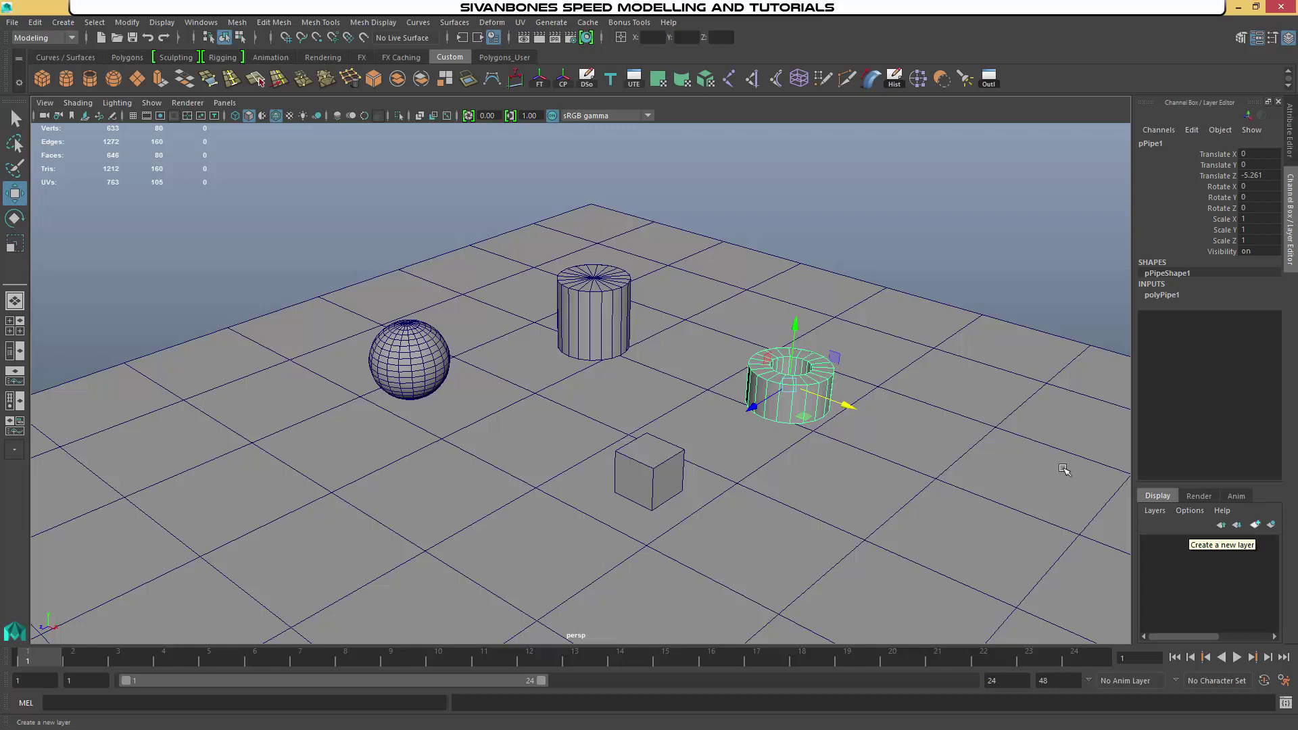
left_click(1272, 524)
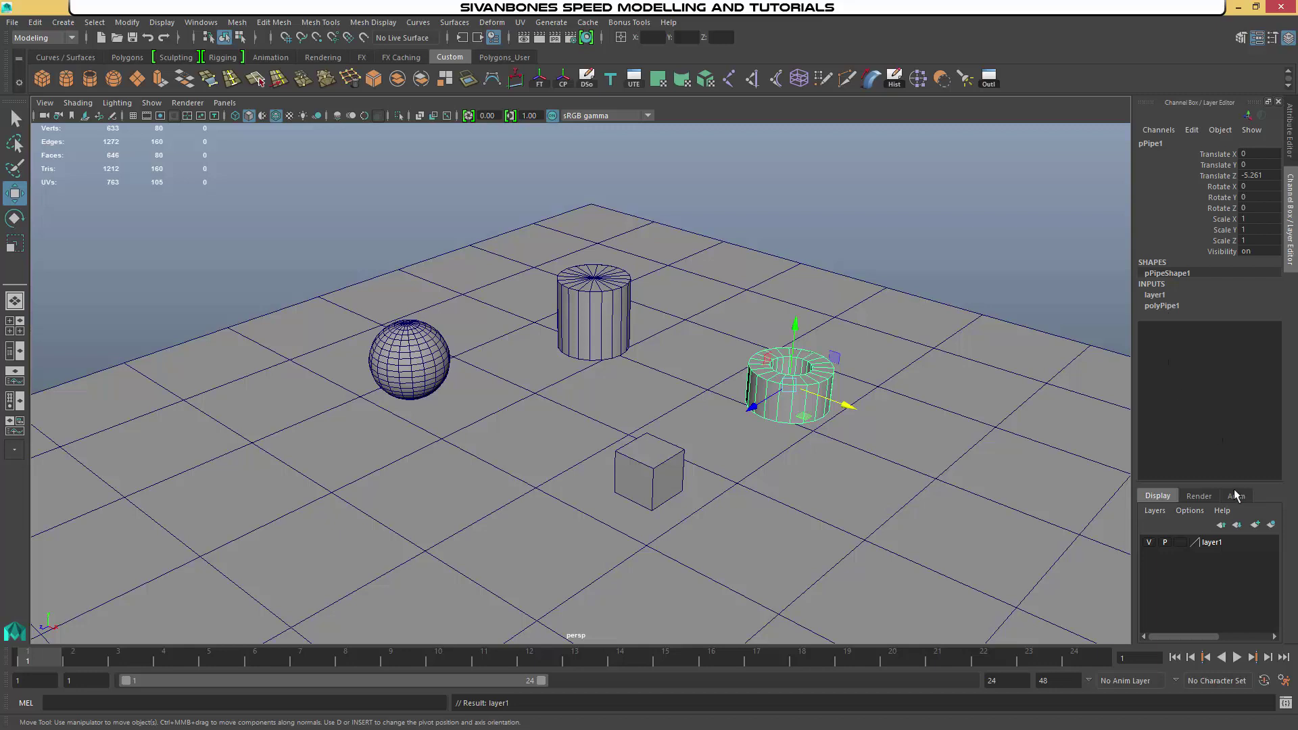
Rename layer1 to 'Pipe' with a red colour, save, and deselect to see the red wireframe
double_click(1212, 544)
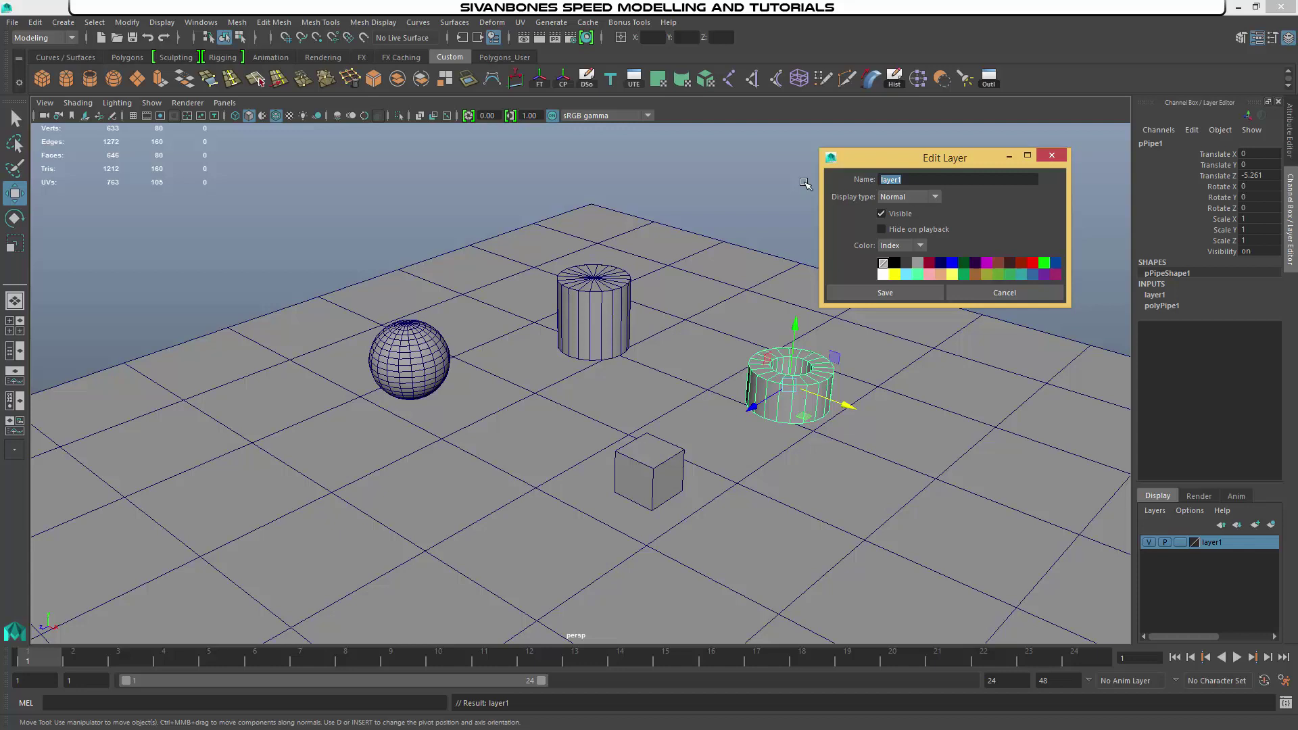
type("Pipe")
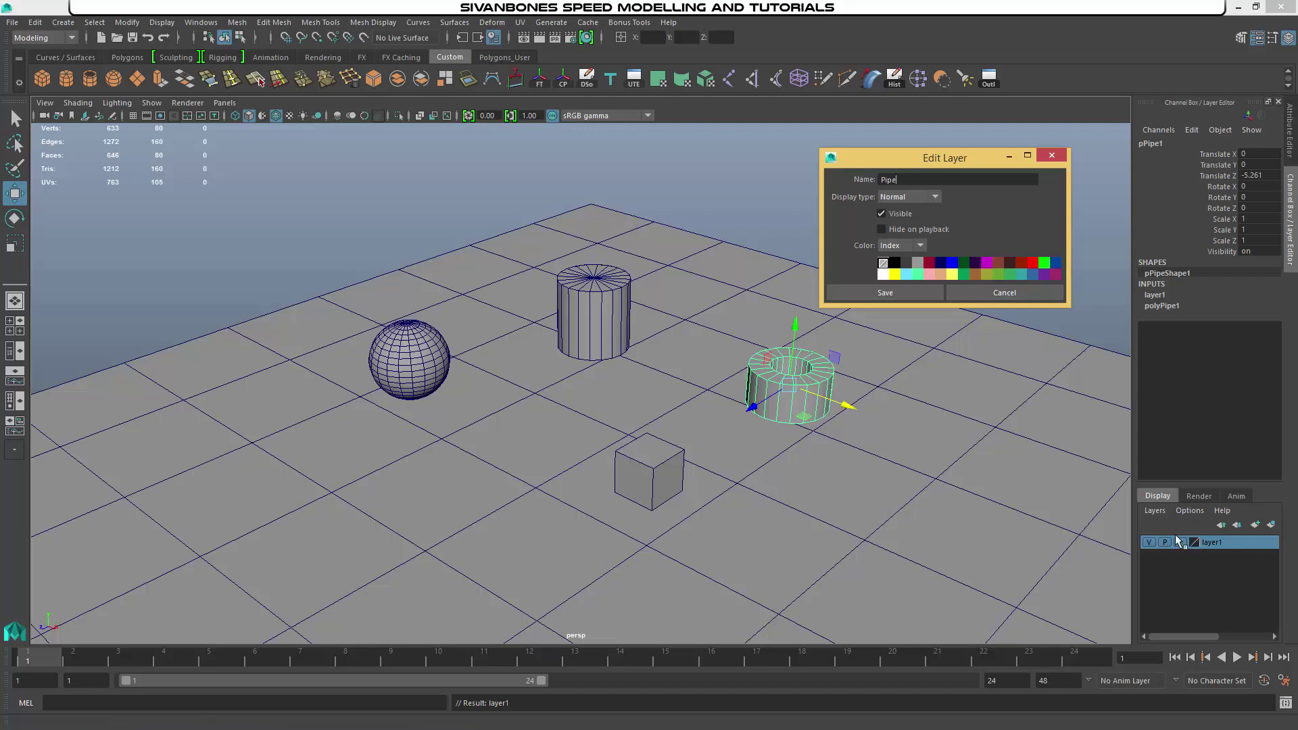
left_click_drag(985, 164, 883, 160)
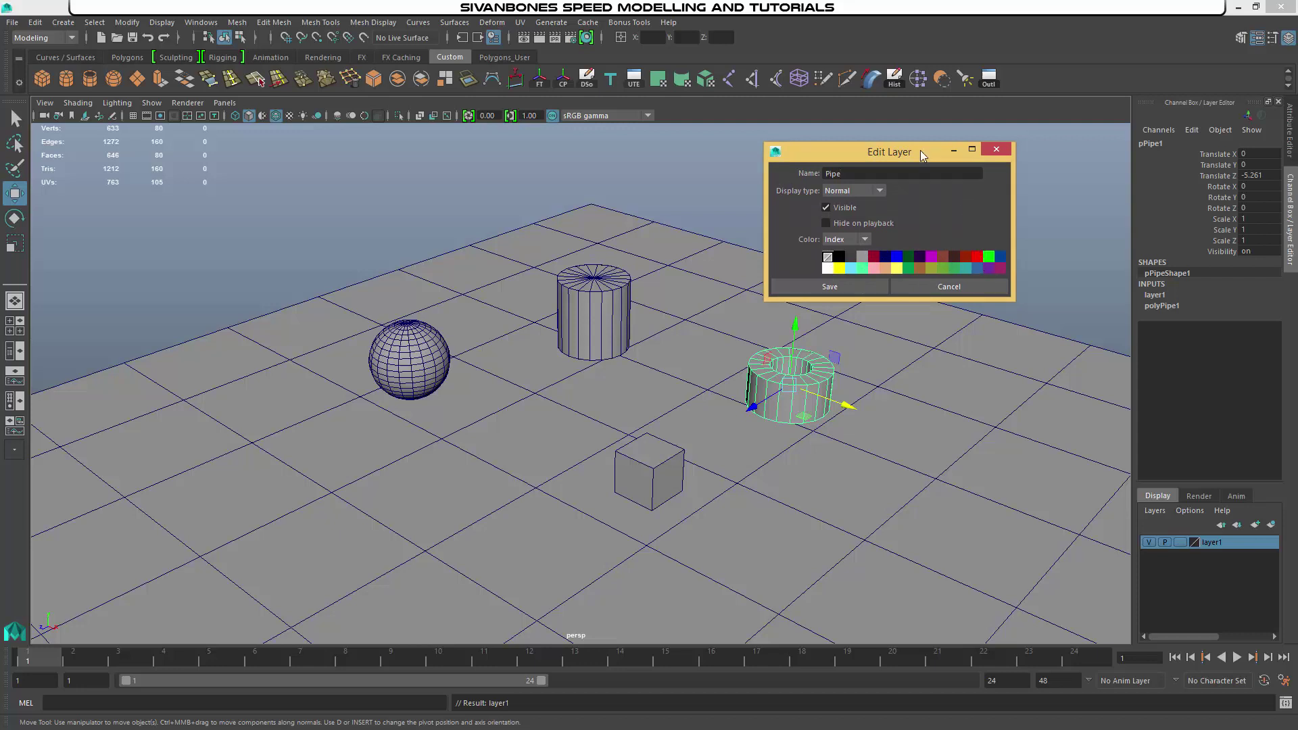
left_click_drag(920, 150, 906, 140)
left_click(964, 247)
left_click(816, 277)
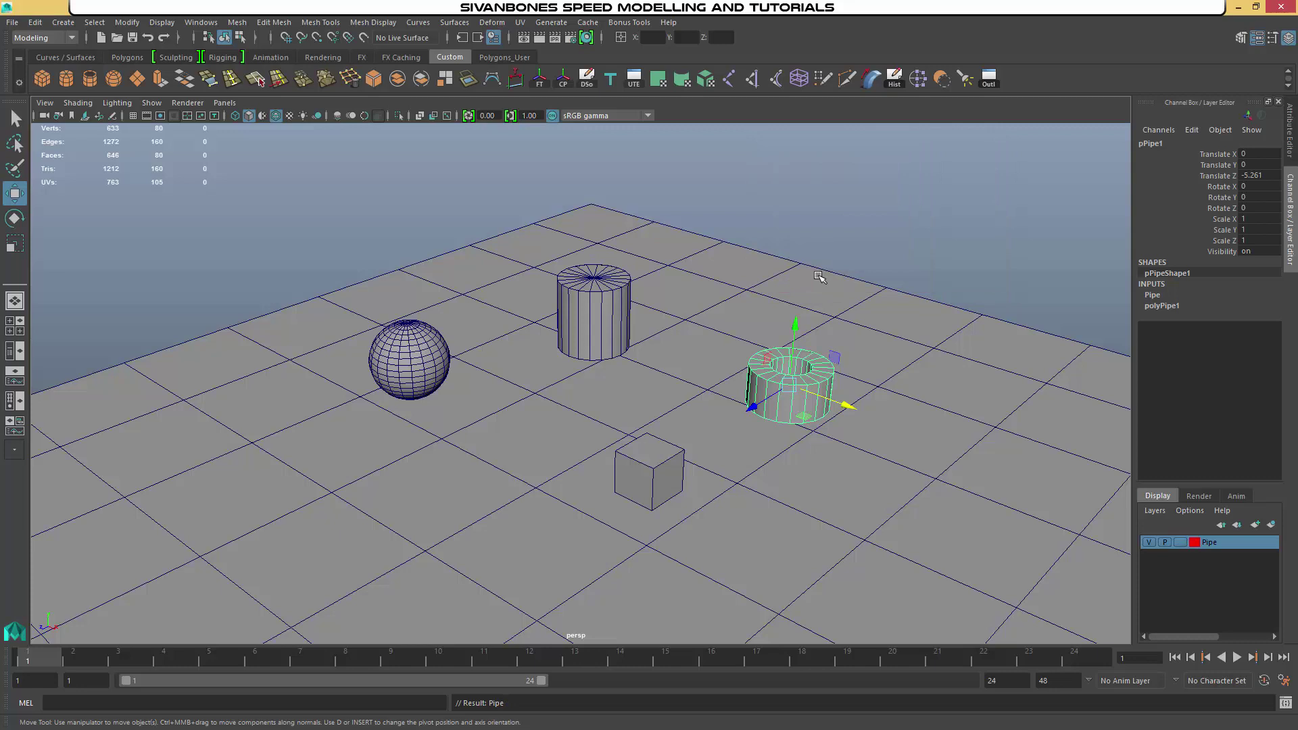
left_click(873, 432)
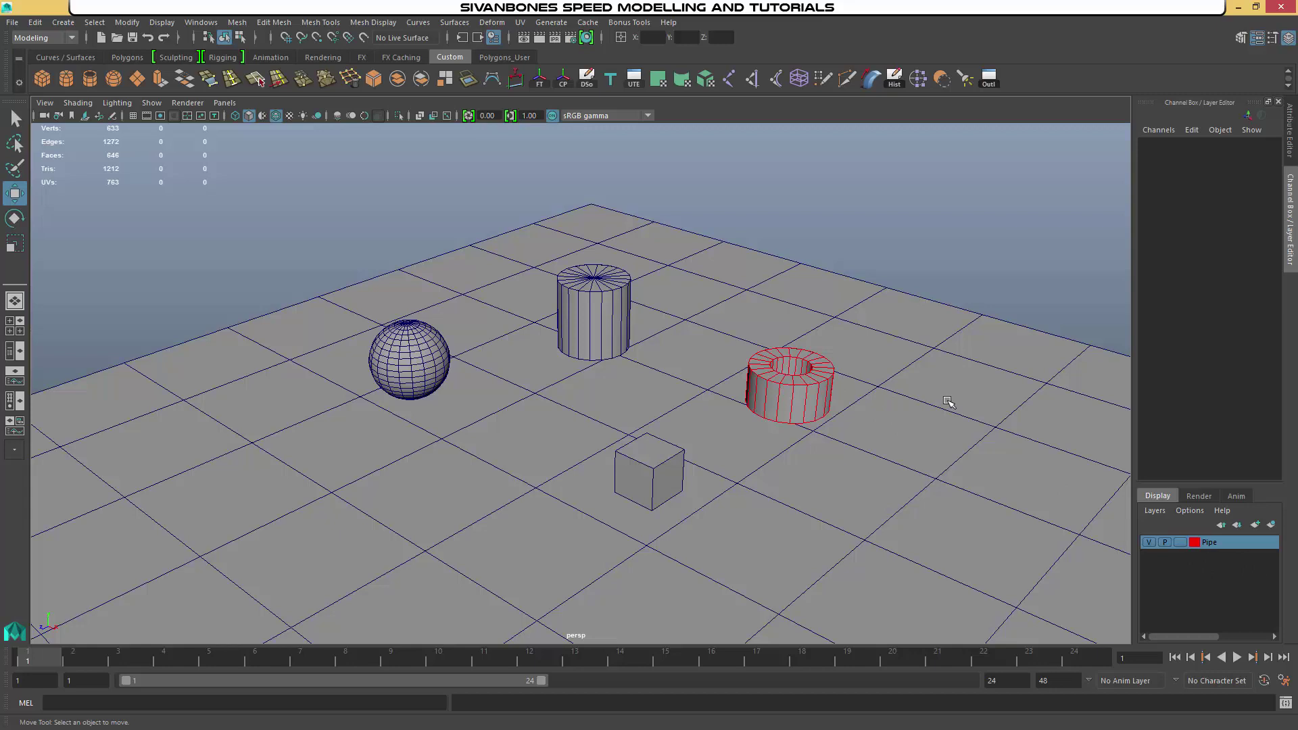
Toggle the Pipe layer's visibility and playback boxes off and on, leaving both on
left_click(1151, 543)
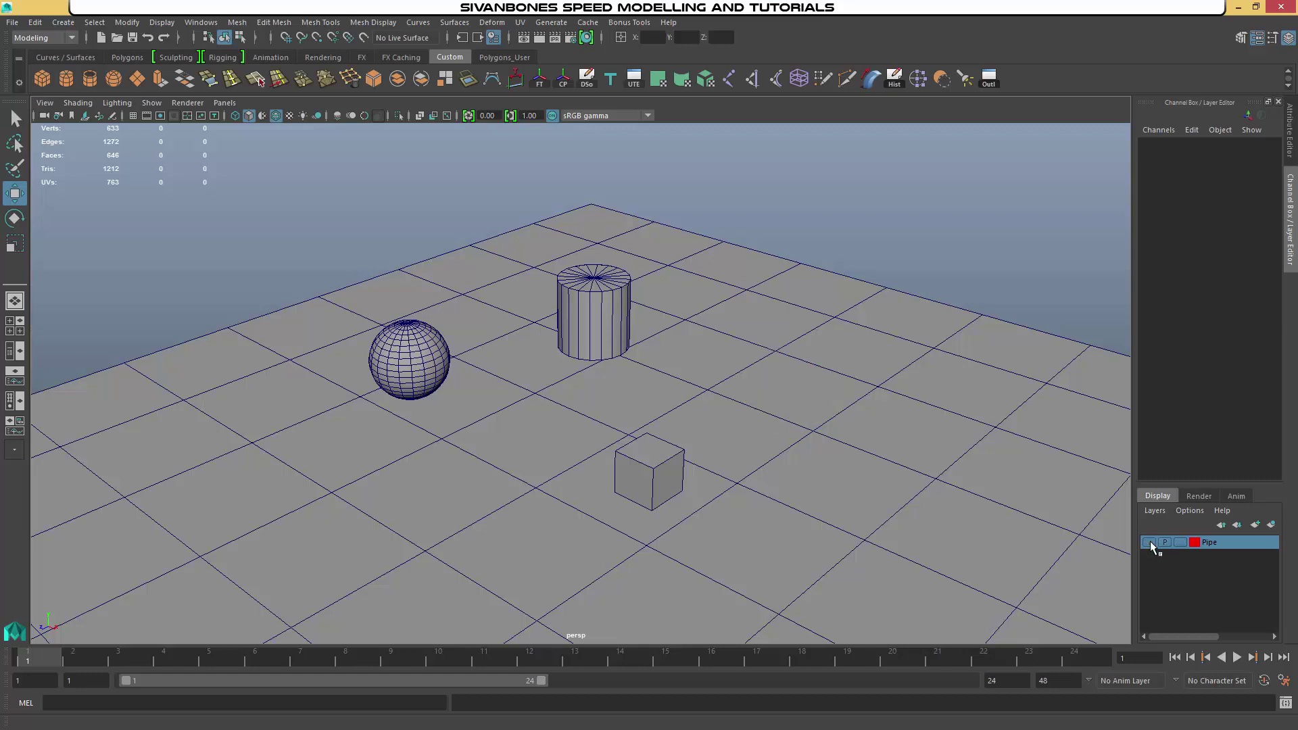
left_click(1150, 542)
left_click(1150, 542)
left_click(1150, 542)
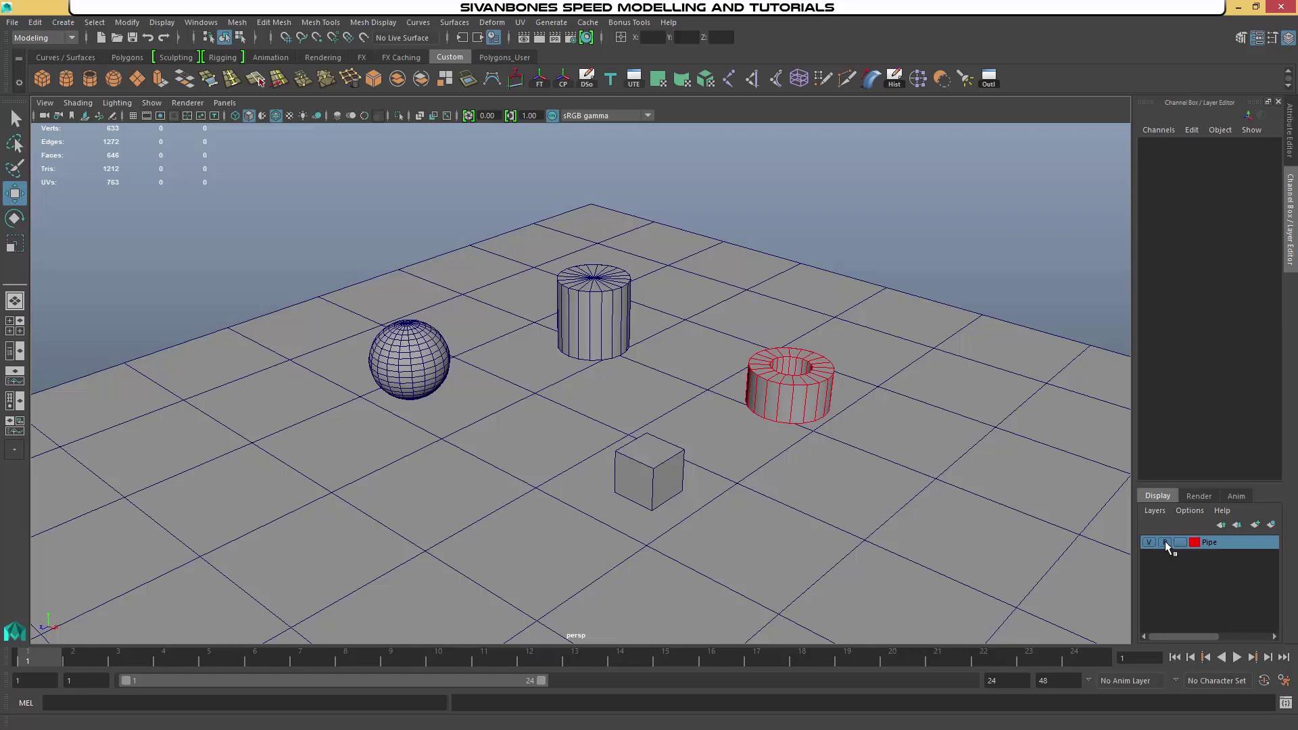
left_click(1165, 542)
left_click(1165, 542)
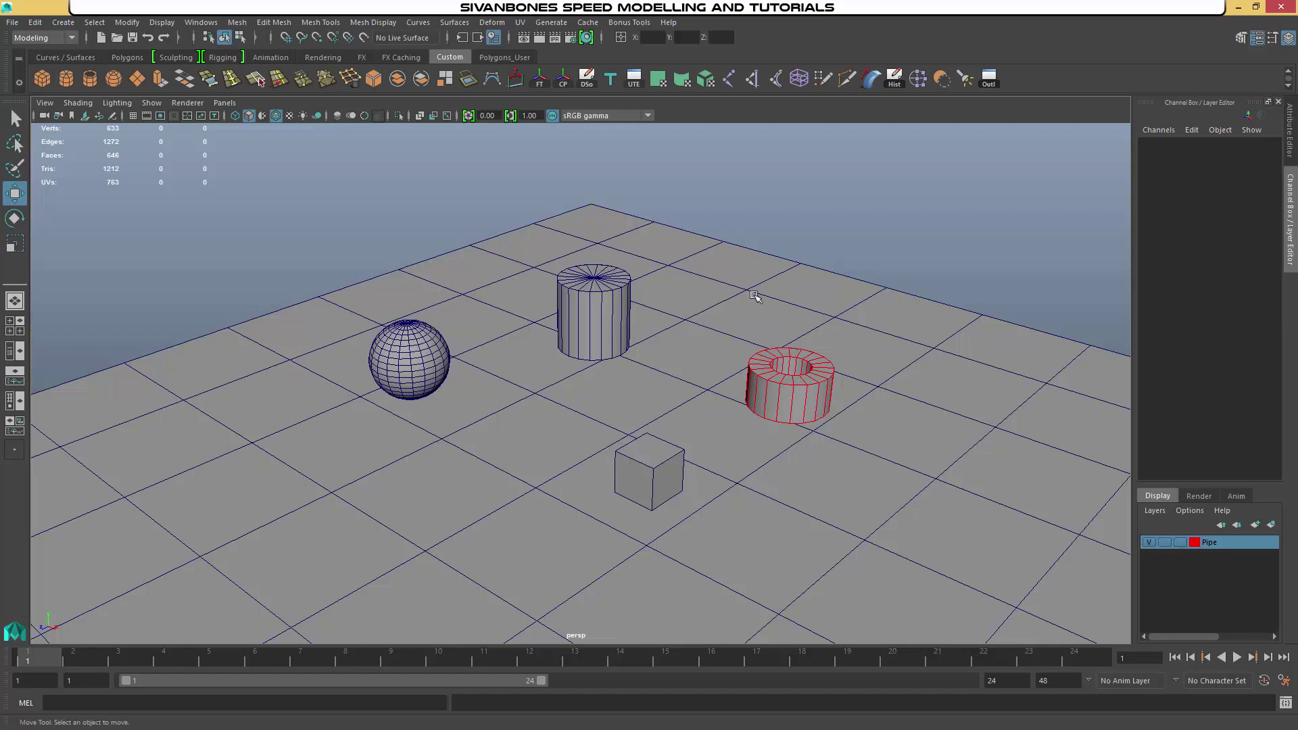
left_click(1164, 543)
Hide and show the Pipe layer once more, then set it to Template (T)
left_click(1148, 542)
left_click(1150, 542)
left_click(1180, 542)
Check that the templated pipe cannot be selected by clicking or box-selecting
left_click_drag(836, 335, 606, 394, "alt")
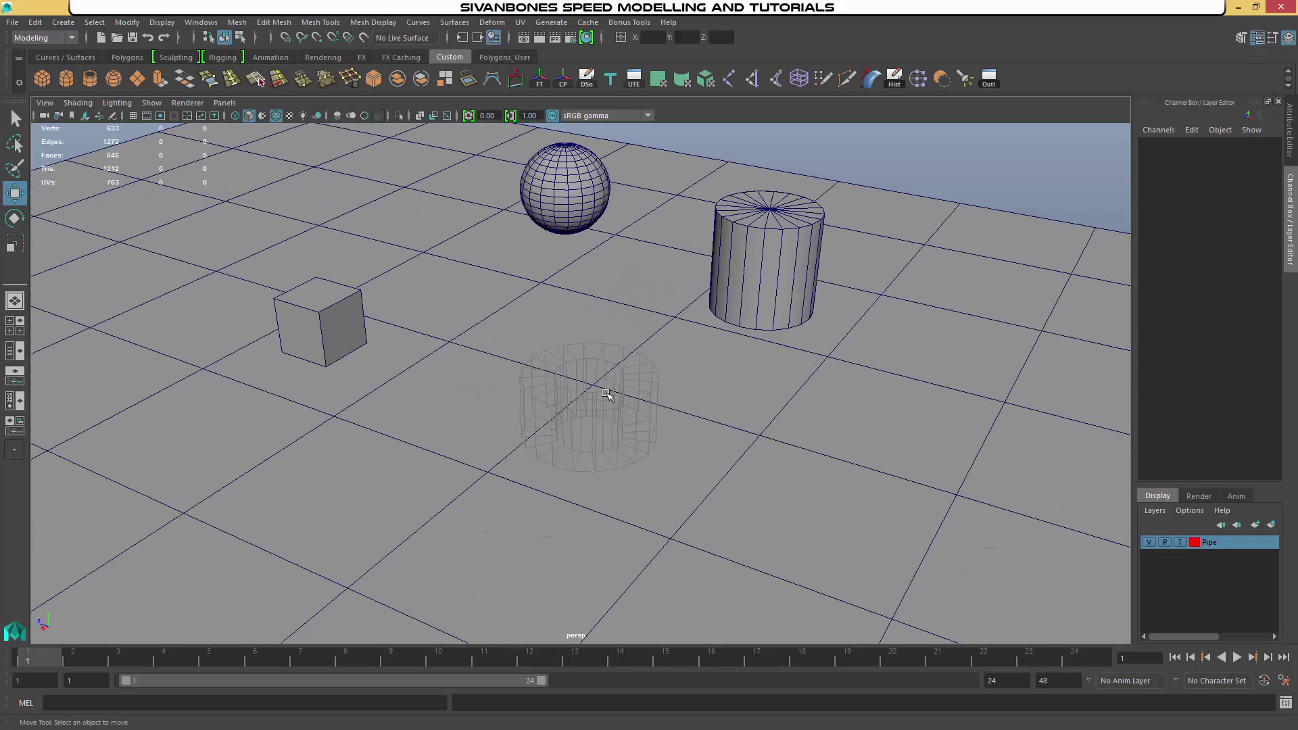
left_click(579, 340)
key("ctrl+z")
key("shift+z")
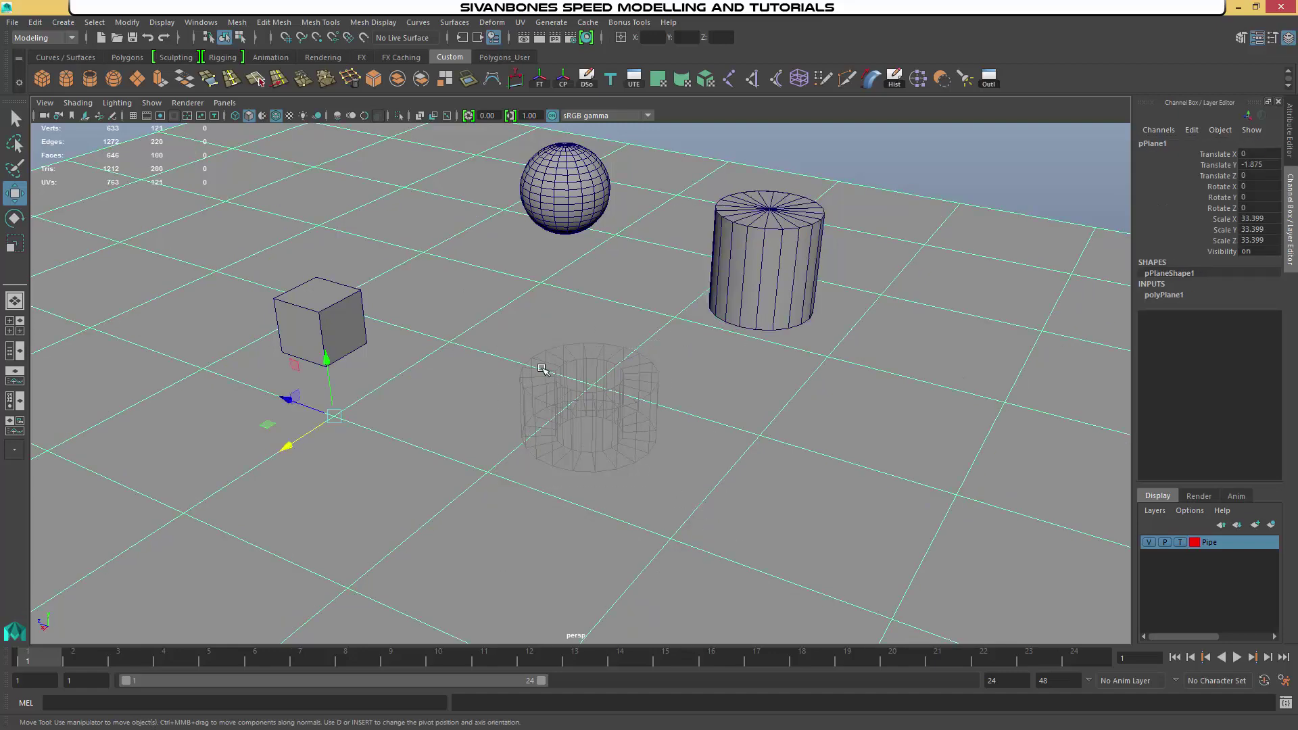
left_click_drag(525, 346, 833, 492)
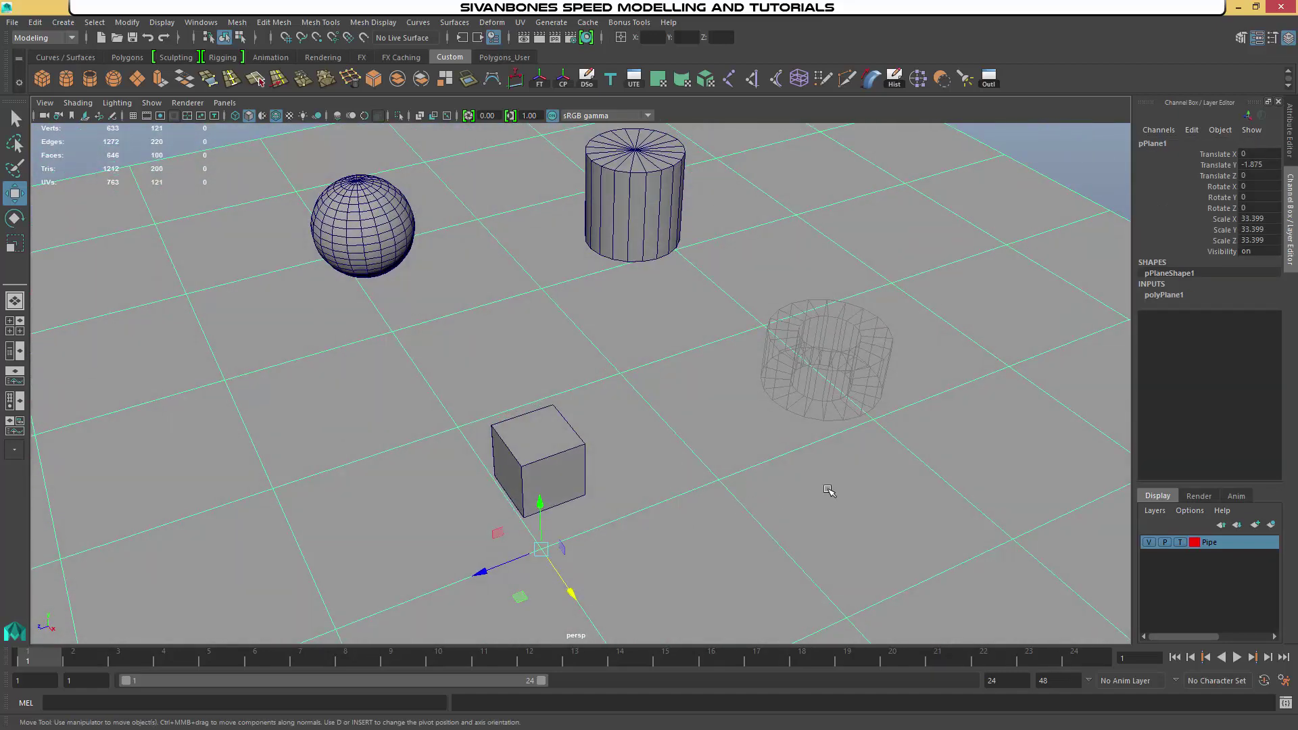
Set the Pipe layer to Reference and confirm box-selecting the pipe still fails
left_click(1182, 541)
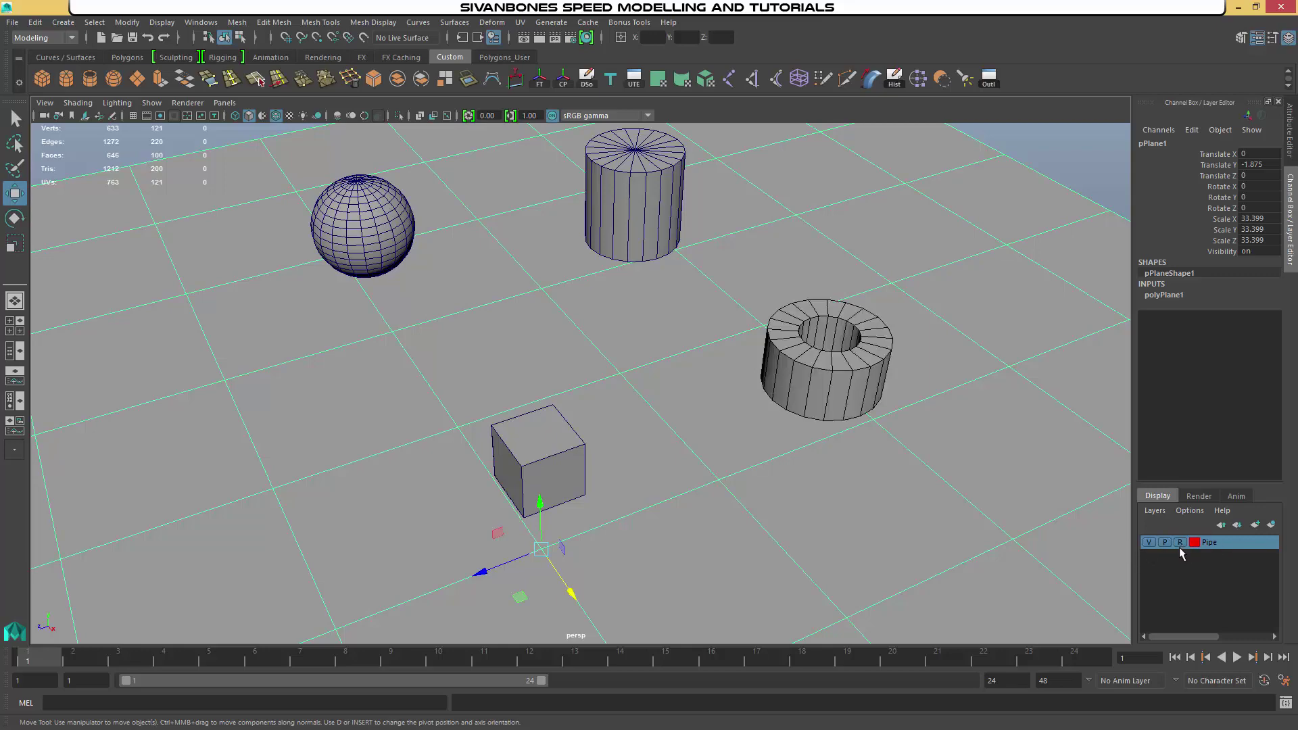
left_click_drag(983, 399, 889, 390, "alt")
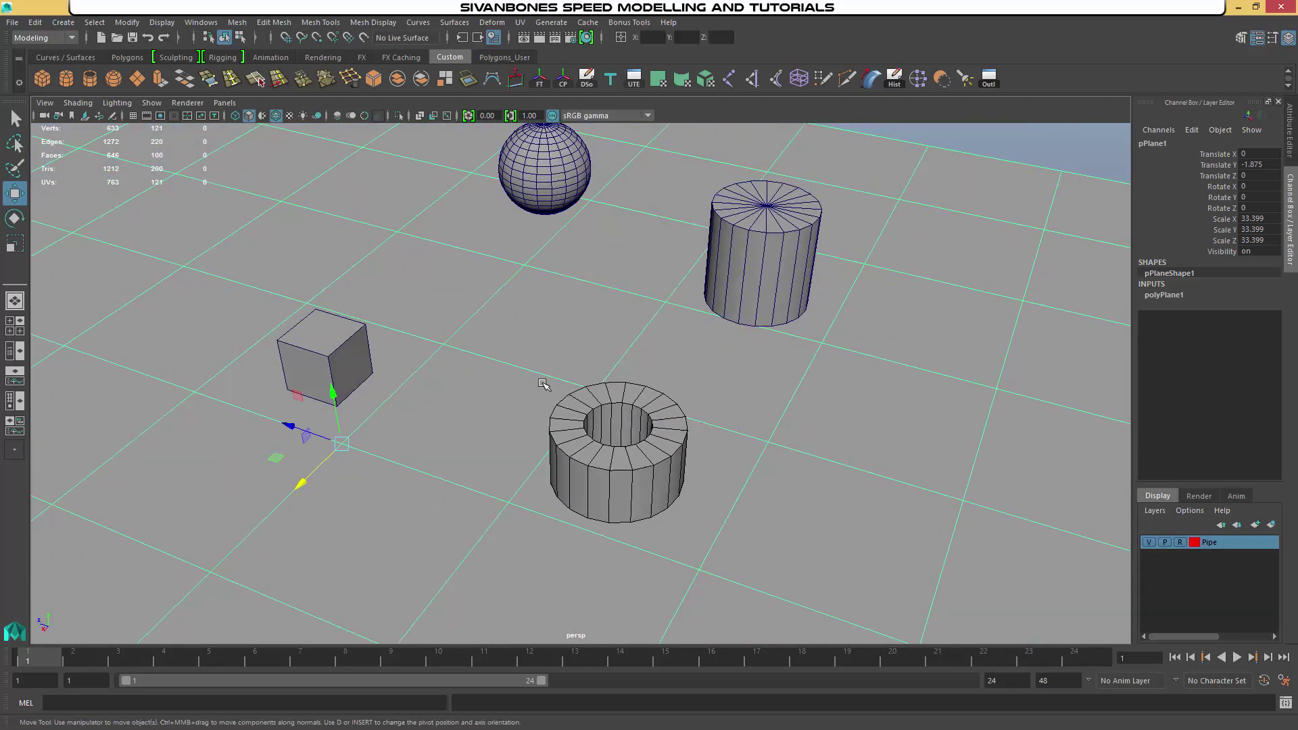
left_click_drag(480, 362, 826, 582)
left_click_drag(548, 370, 728, 561)
left_click_drag(653, 493, 768, 535, "alt")
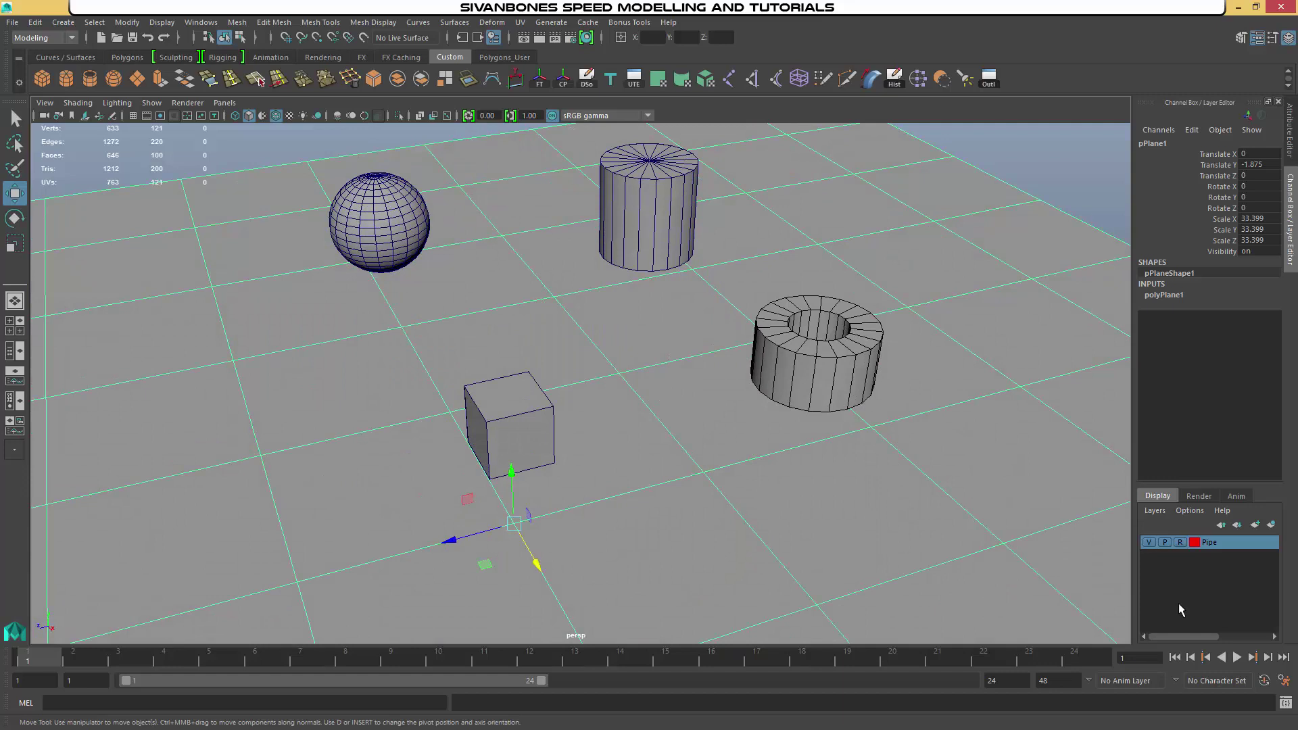
Return the Pipe layer to normal display, select and deselect the pipe, and orbit lower
left_click(1181, 542)
left_click(802, 298)
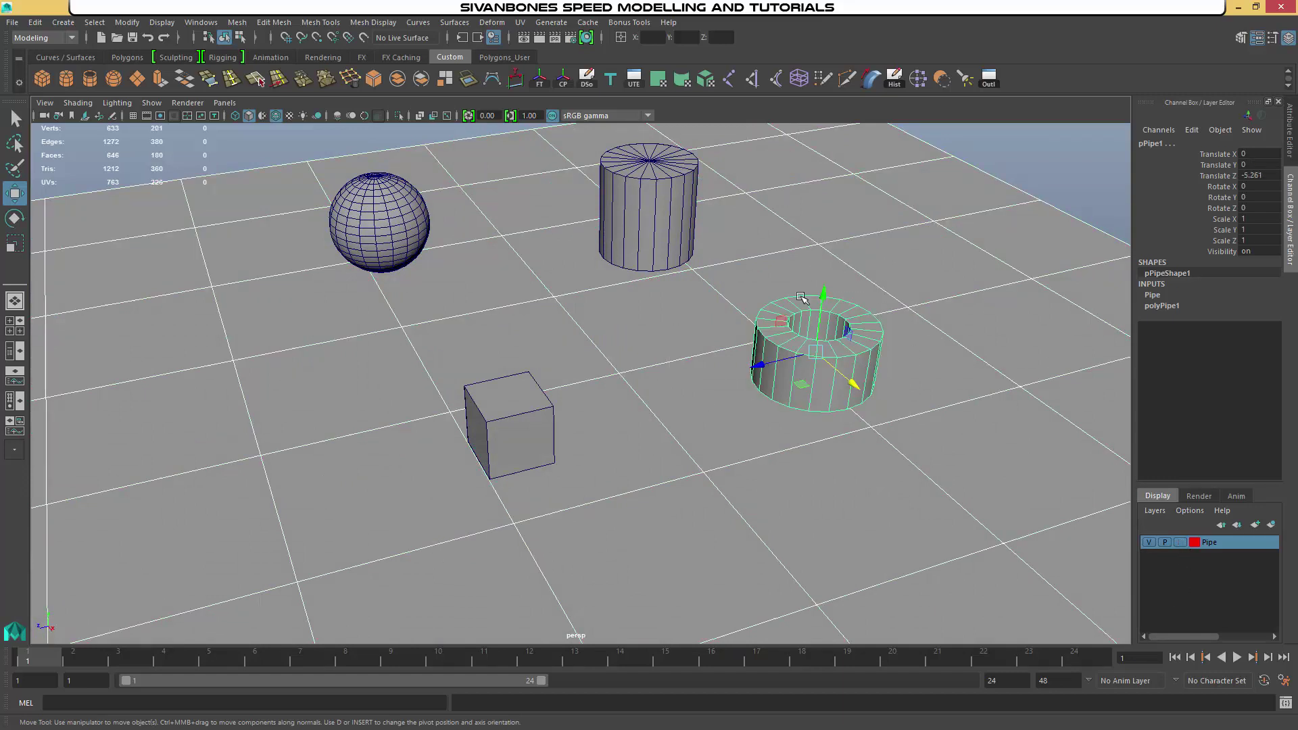
left_click(883, 401)
left_click_drag(1030, 276, 737, 357, "alt")
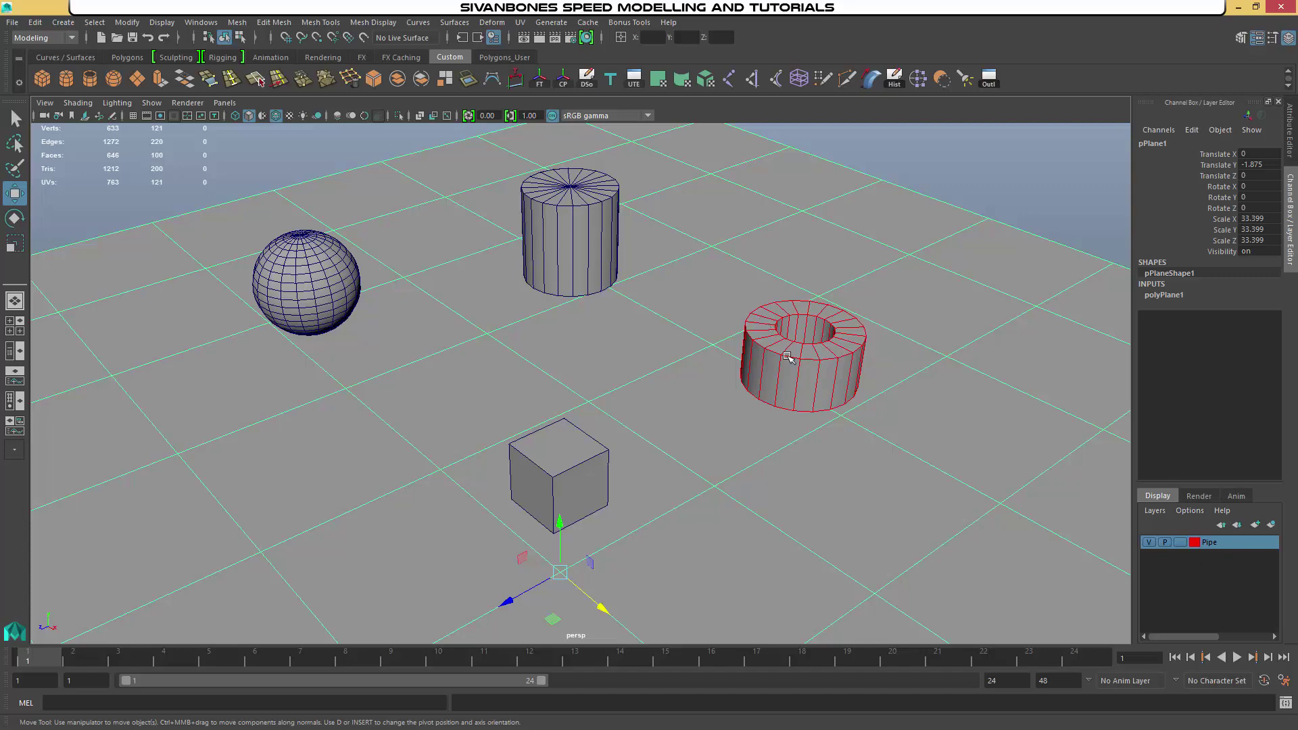
left_click_drag(909, 305, 848, 357, "alt")
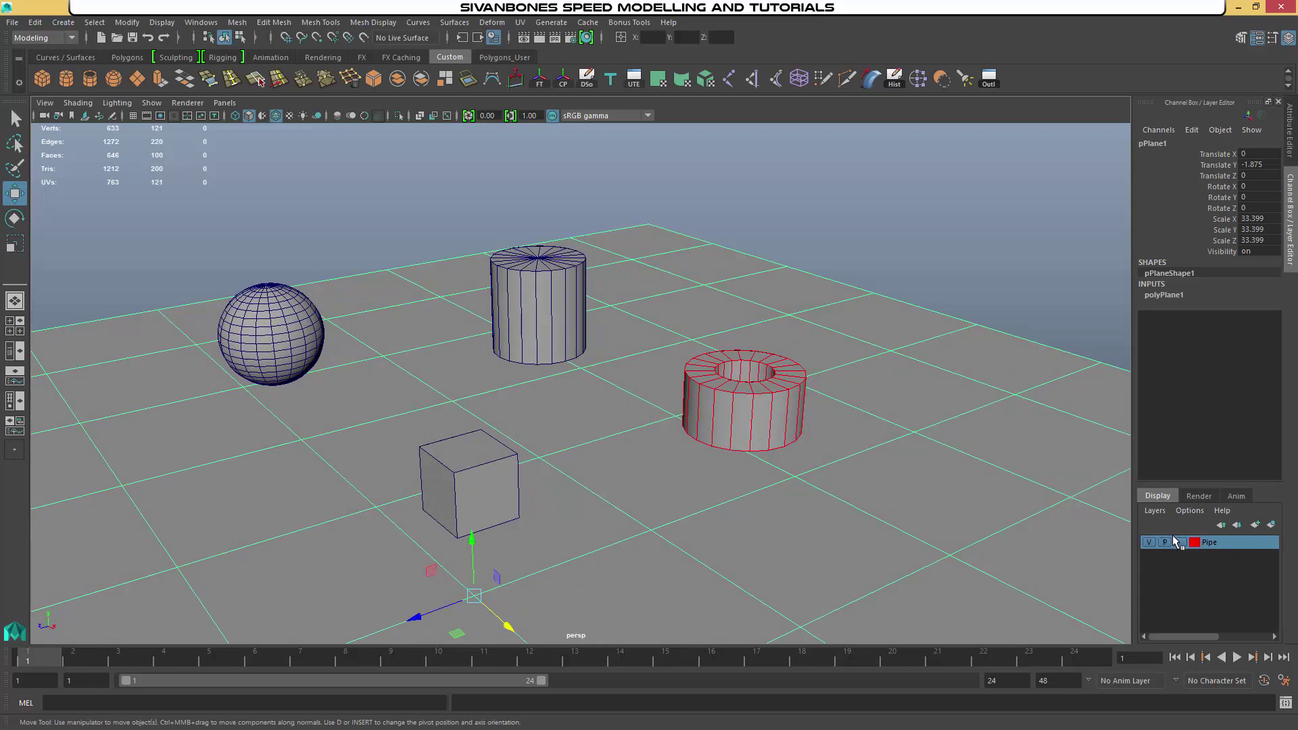
Add the cylinder to the Pipe layer so it shows a red wireframe
right_click(1217, 543)
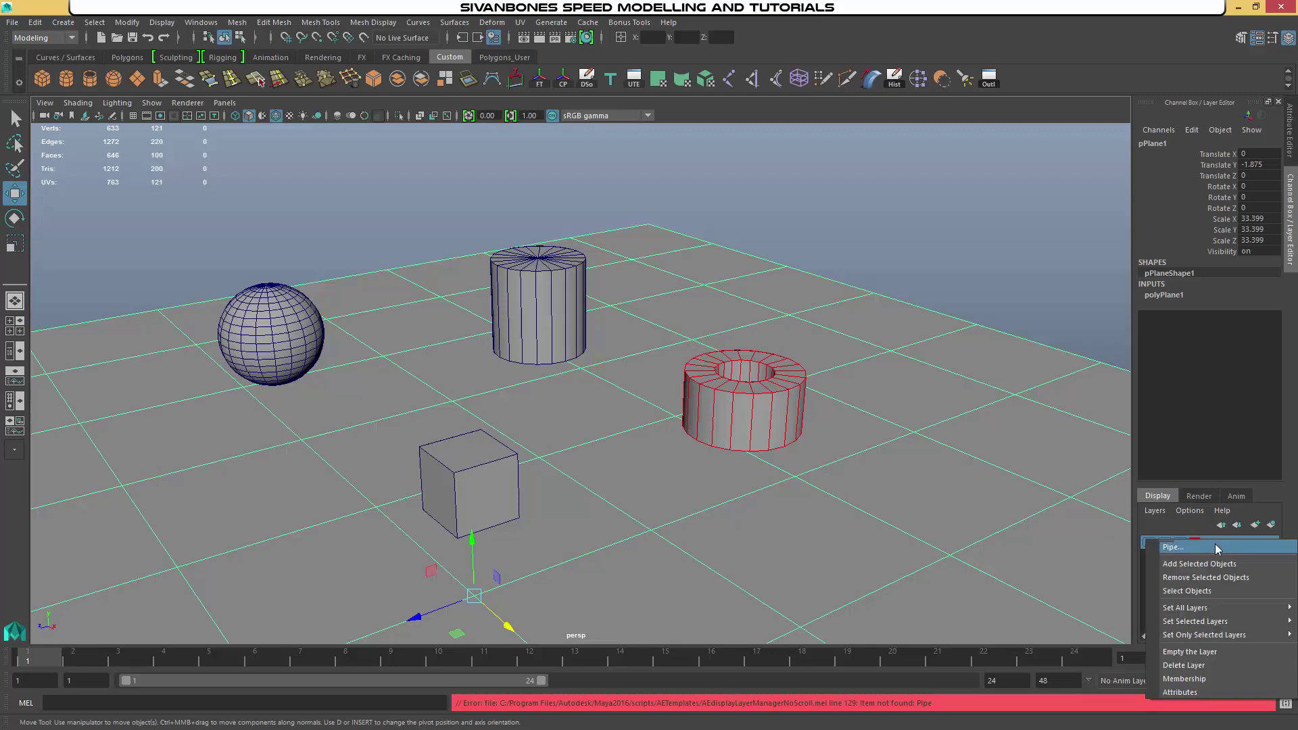
left_click(1207, 539)
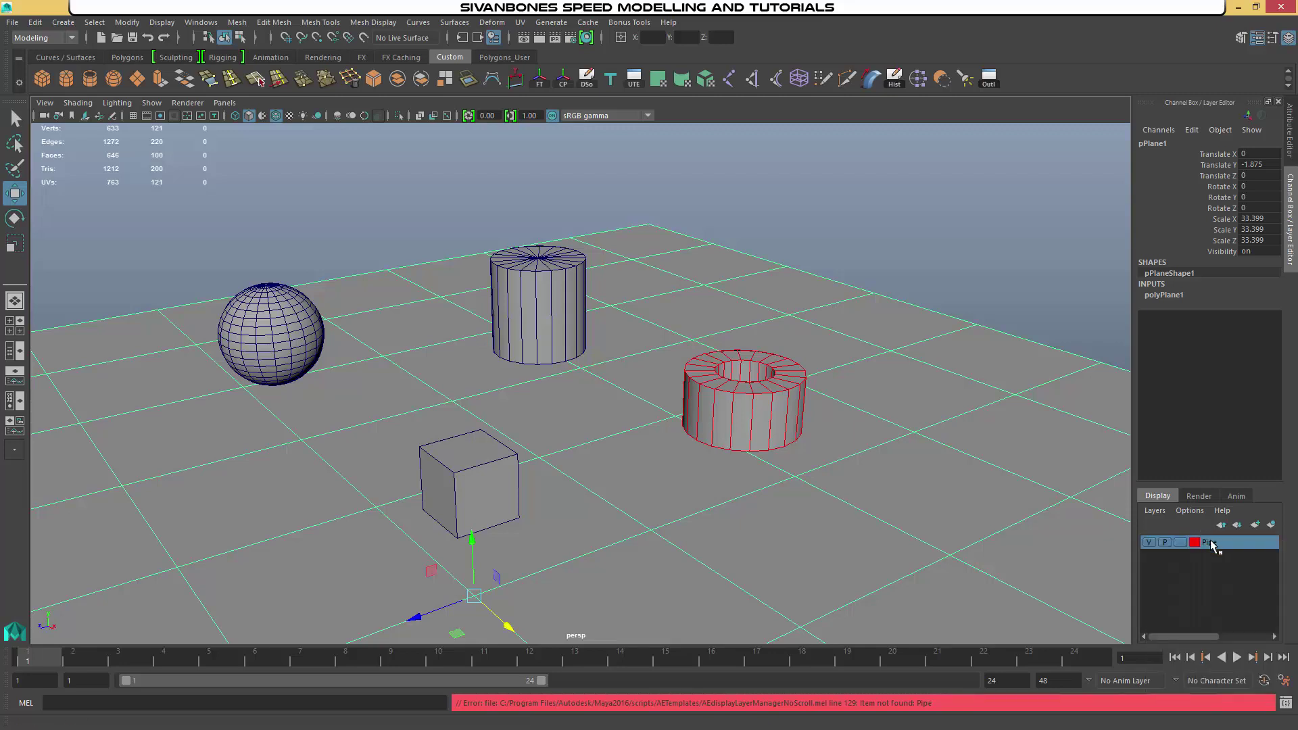
right_click(1212, 545)
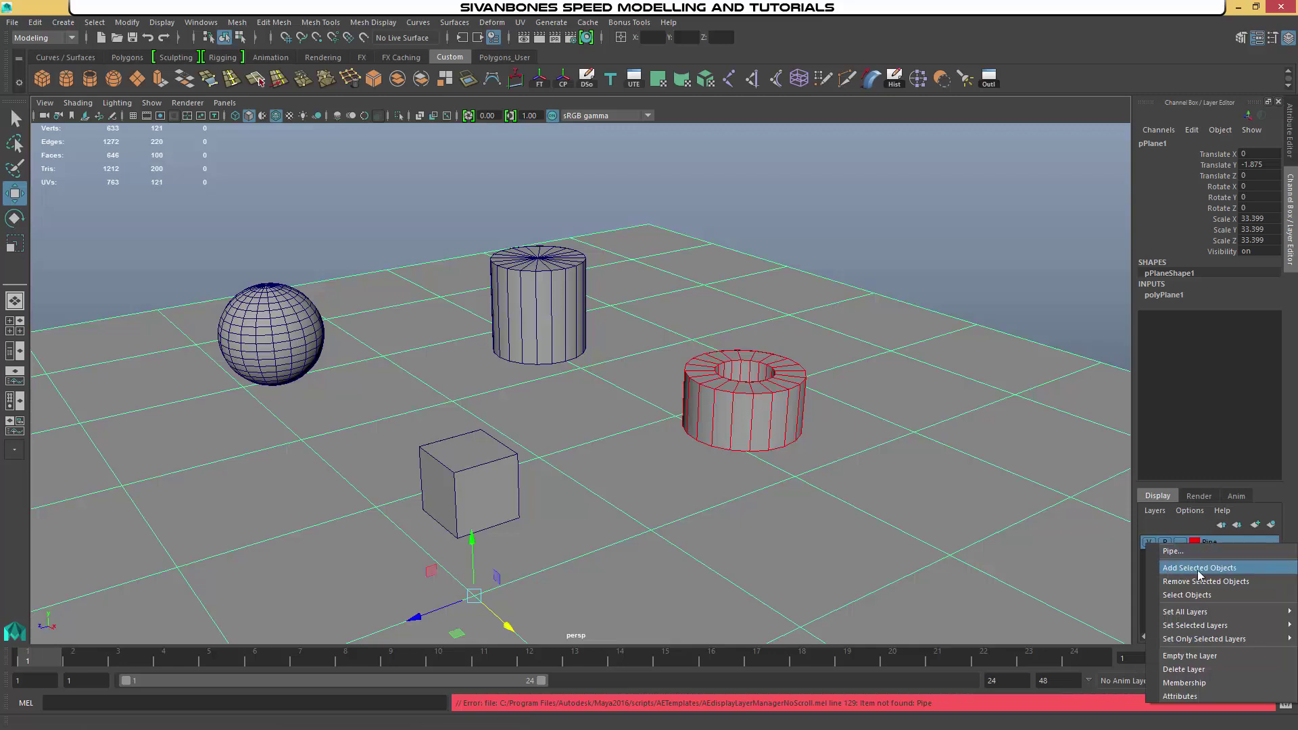
left_click(553, 319)
left_click(559, 330)
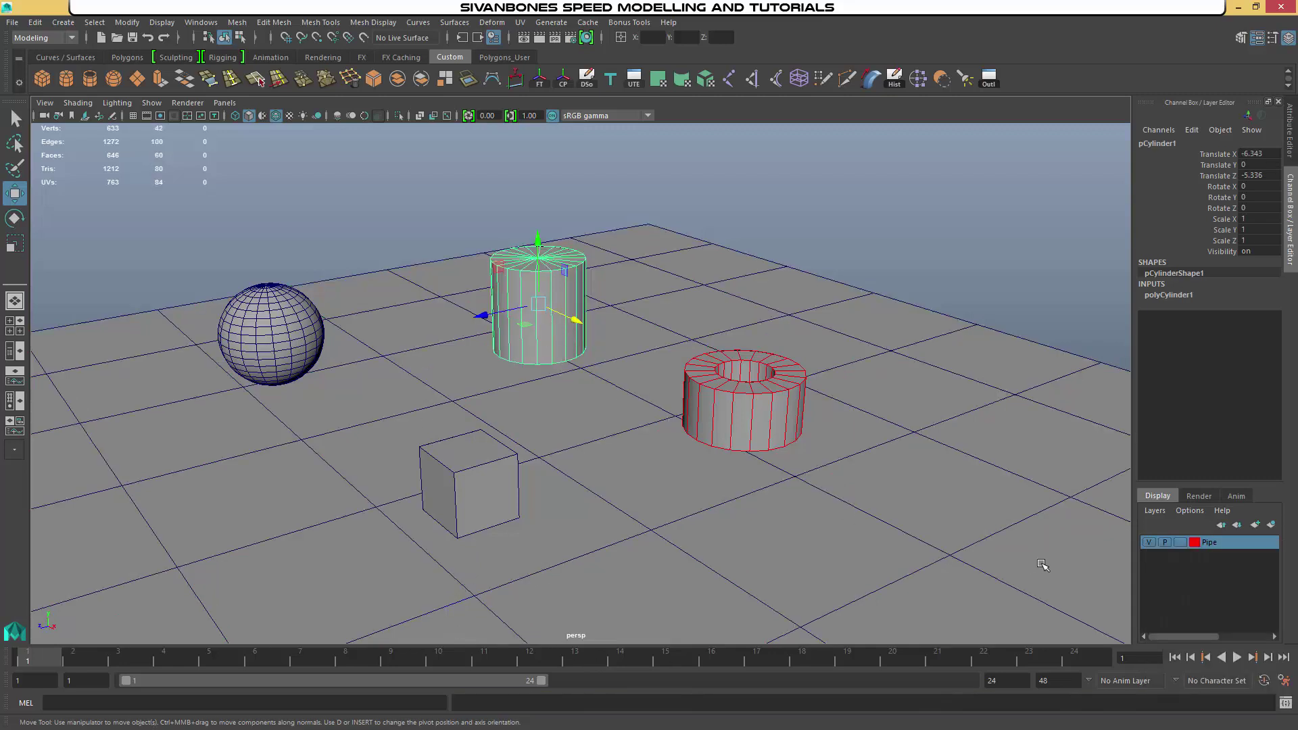
right_click(1207, 542)
left_click(1201, 568)
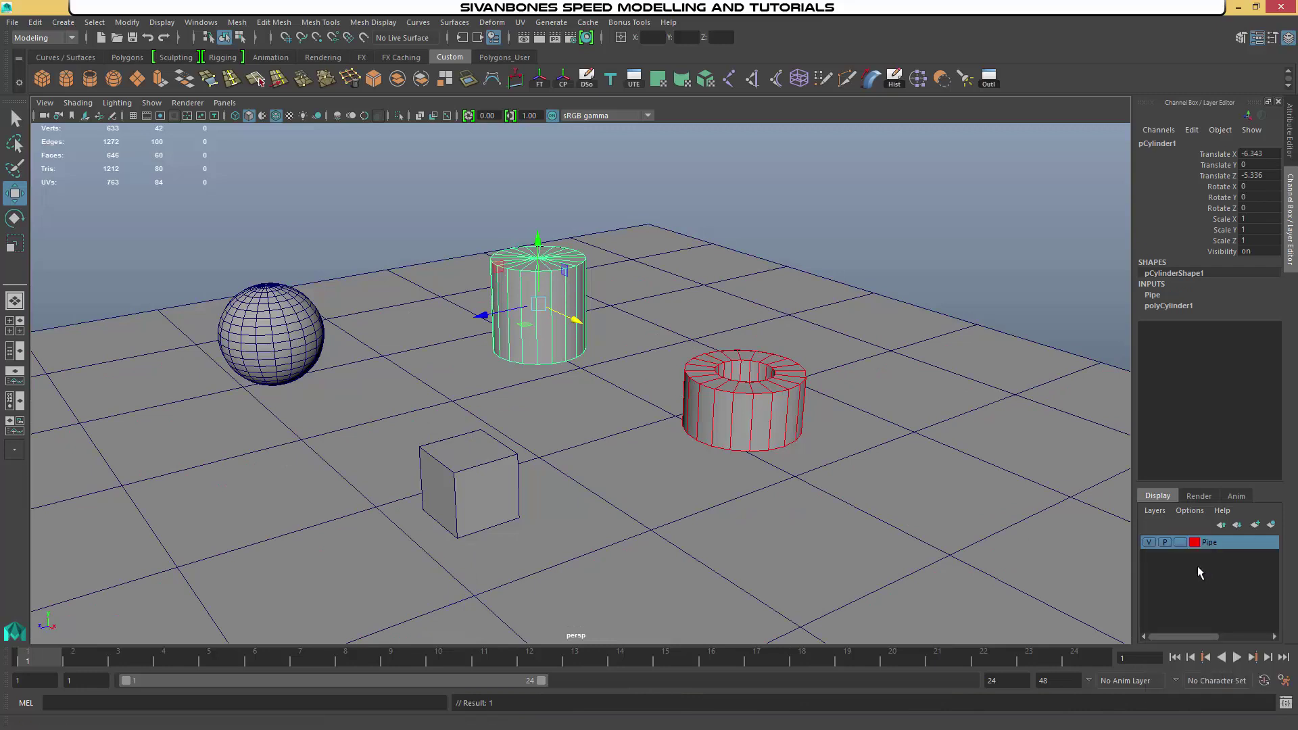
left_click(960, 227)
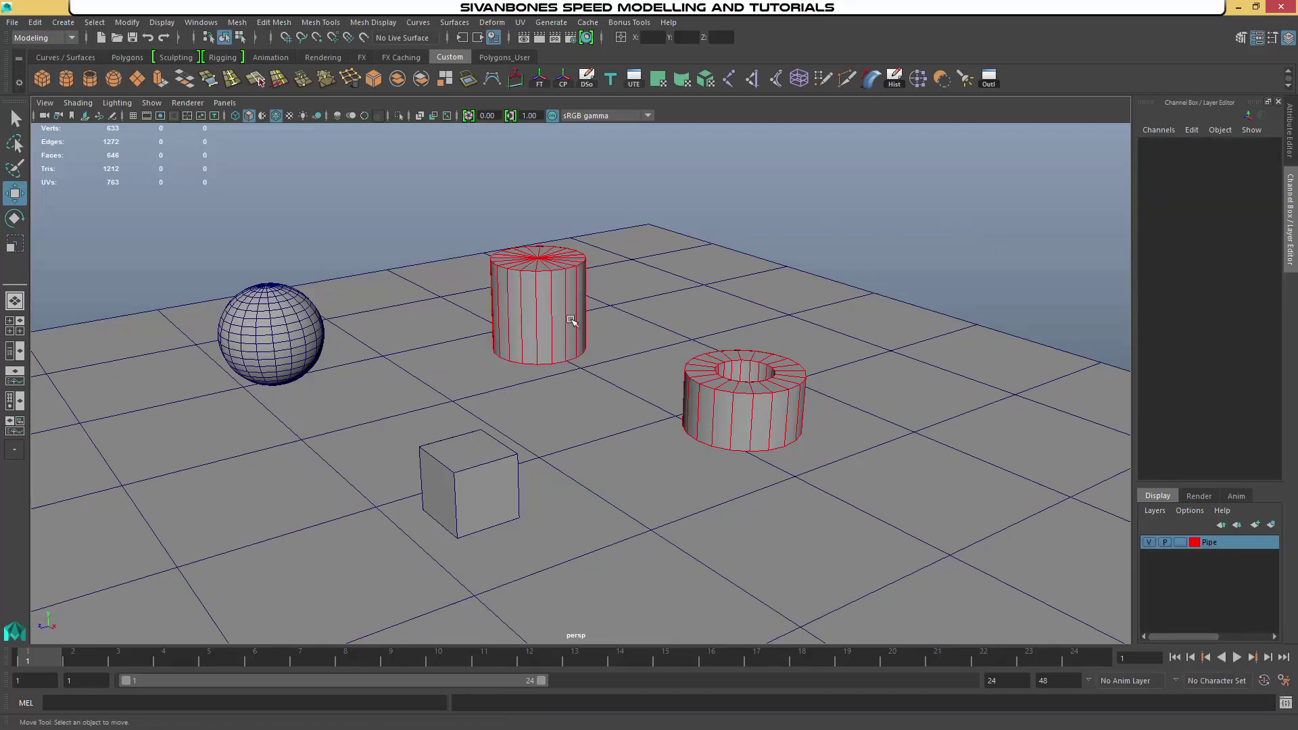
Remove the cylinder from the Pipe layer and deselect everything
right_click(1208, 543)
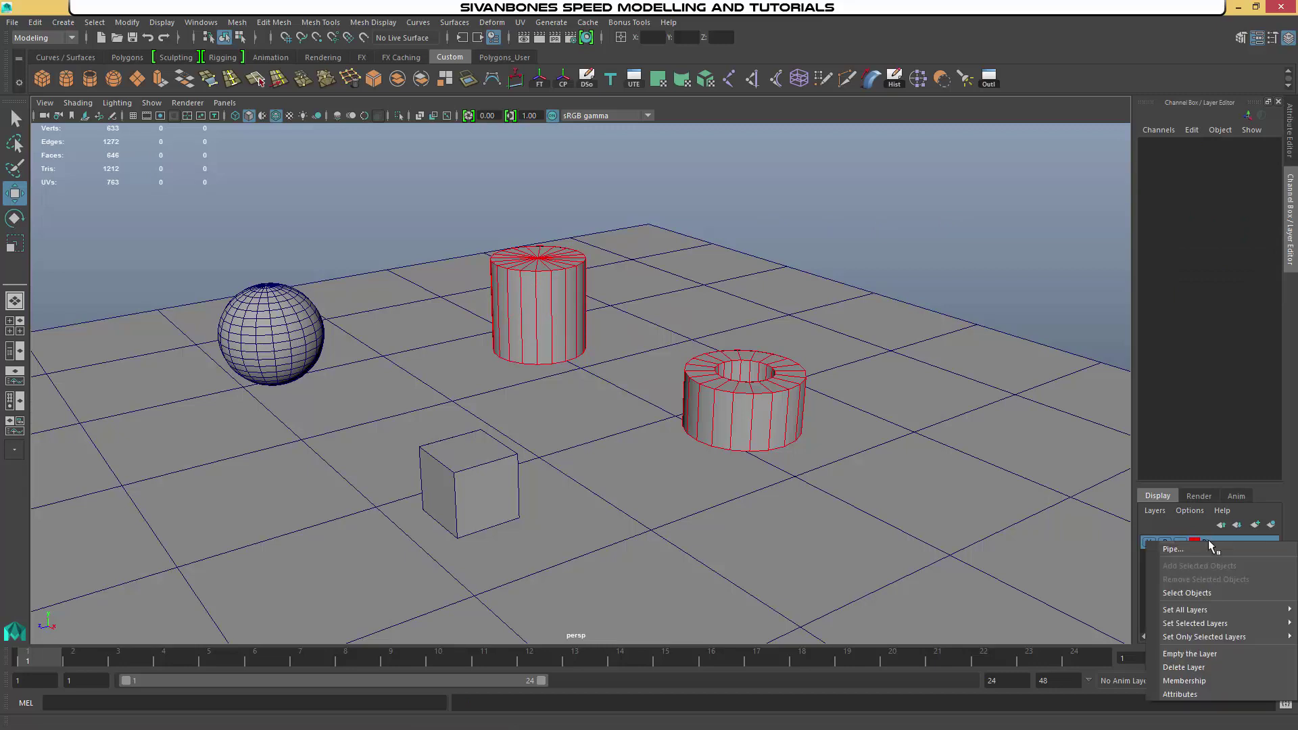
left_click(1188, 593)
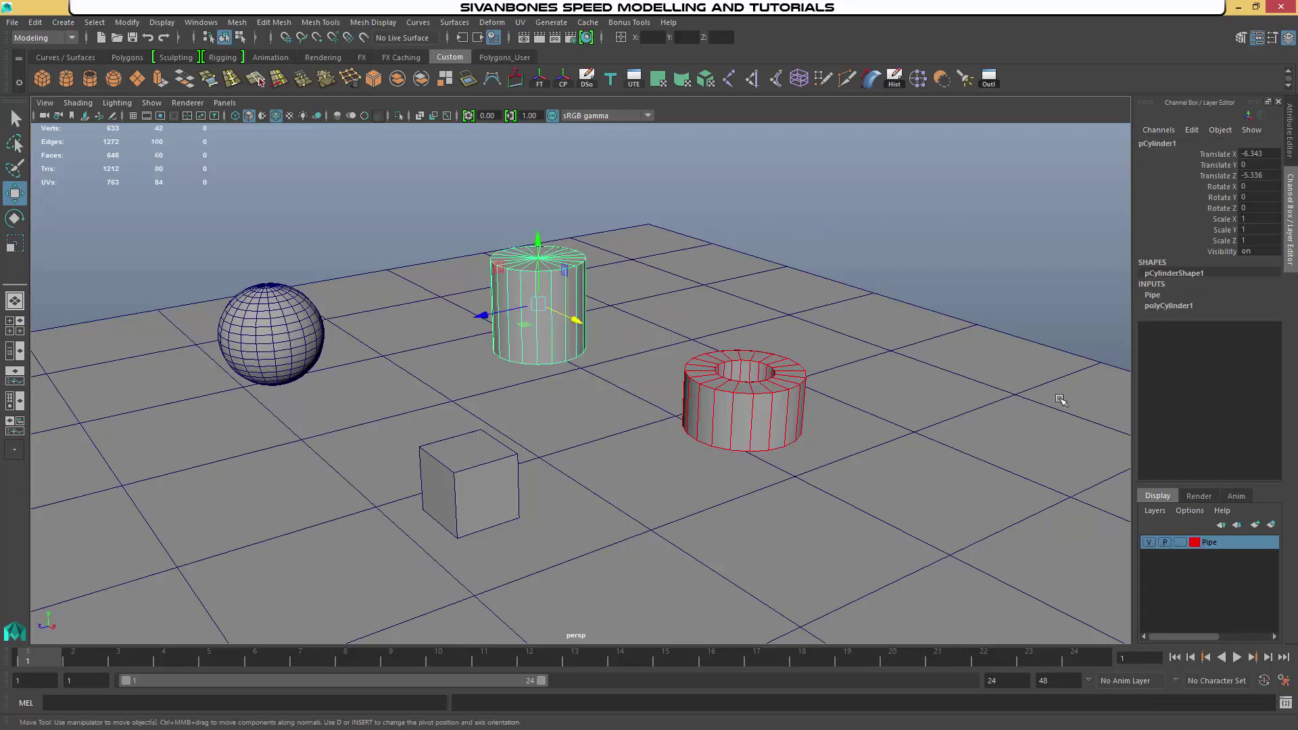
right_click(1214, 541)
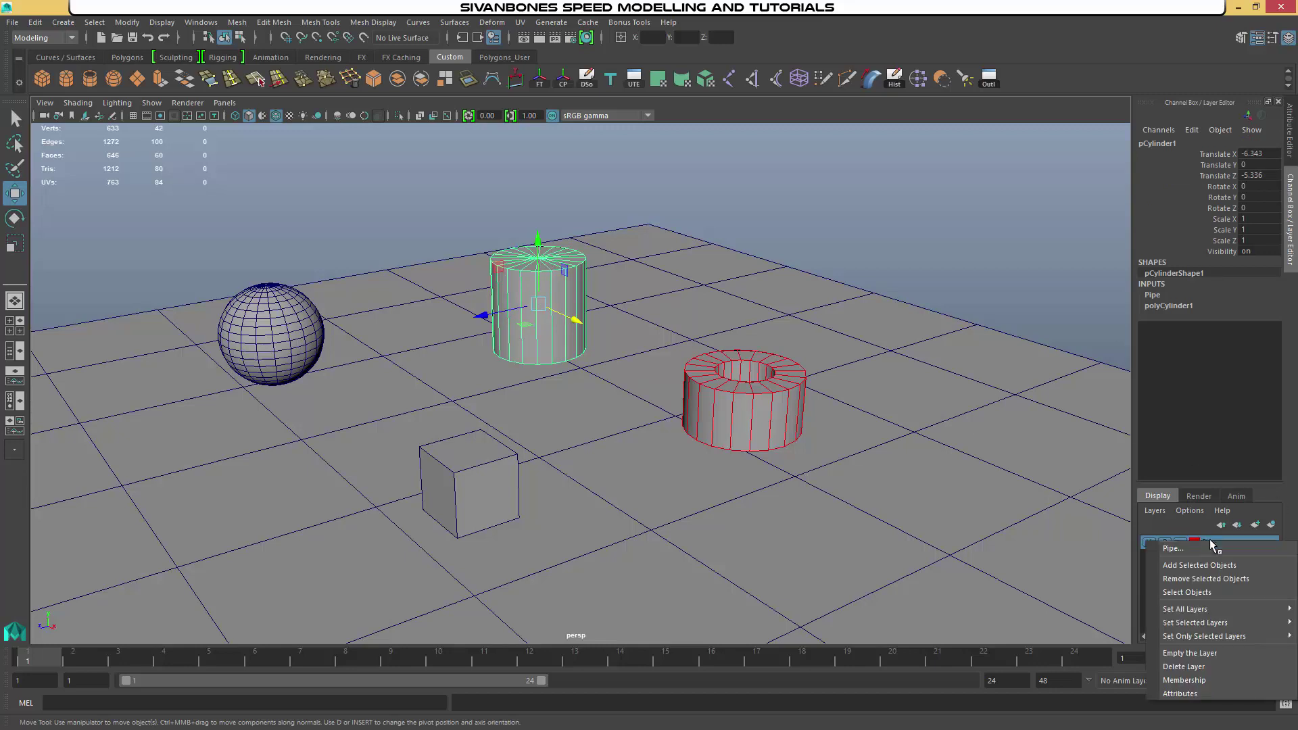
left_click(1215, 584)
left_click(1011, 470)
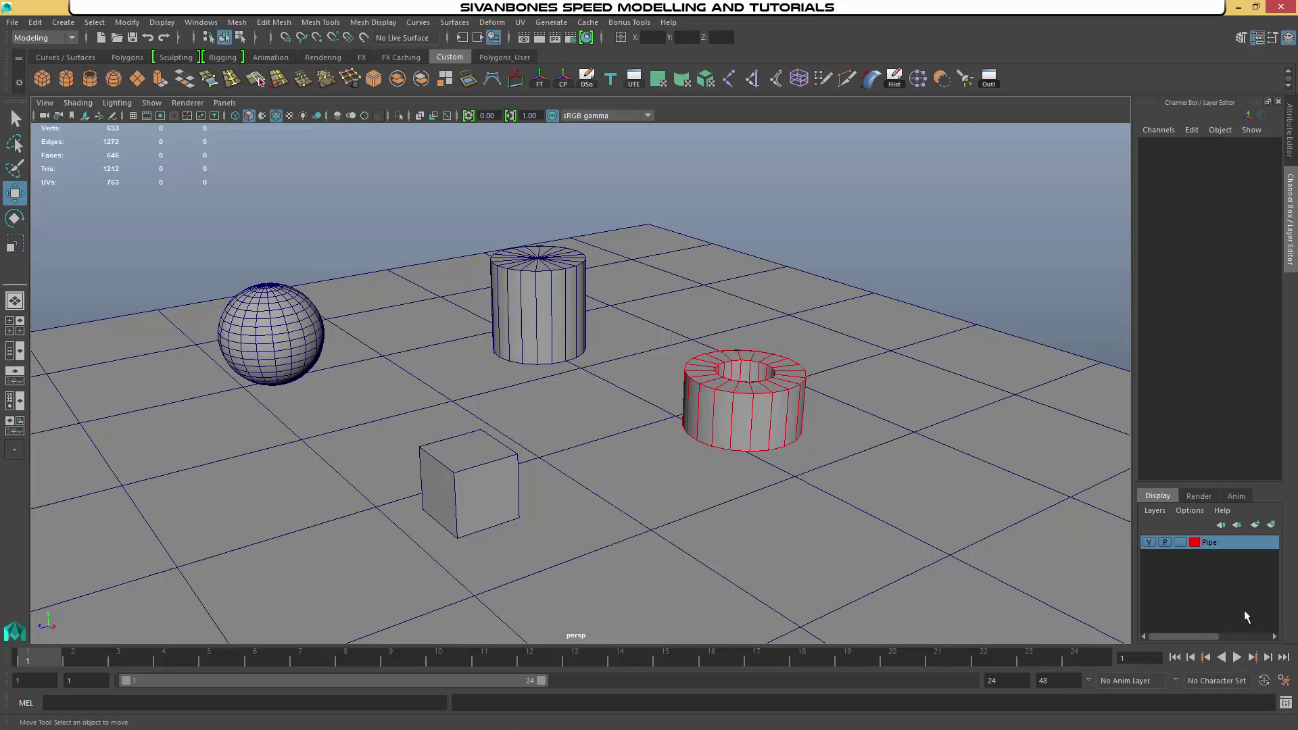
right_click(1210, 543)
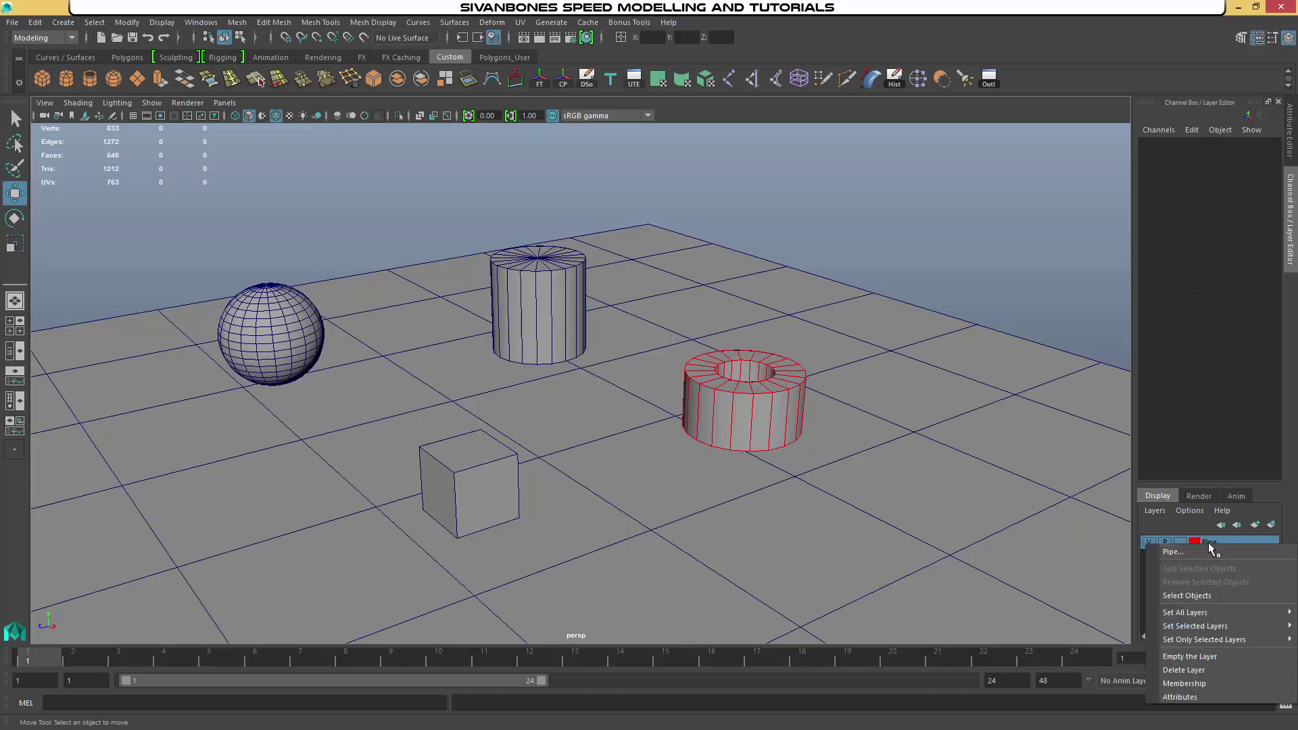
Add the selected sphere and cylinder to the Pipe layer
left_click(1199, 596)
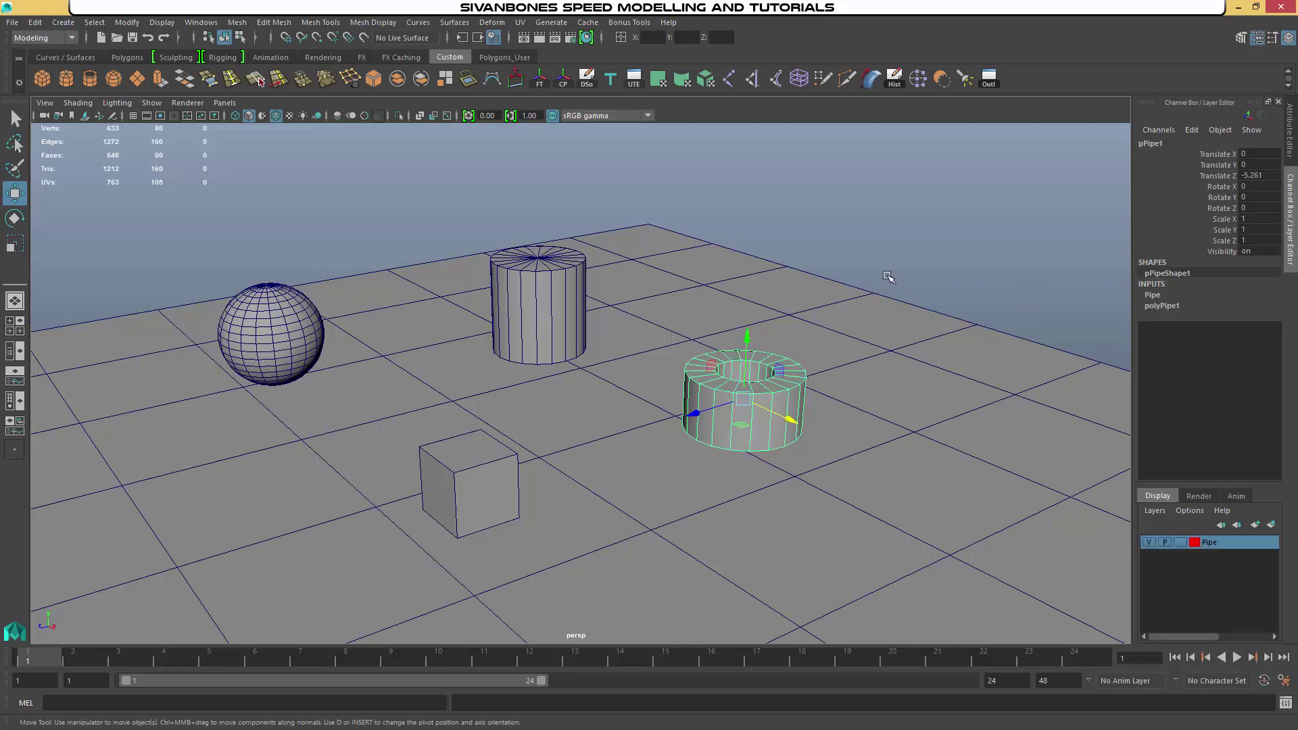
left_click(549, 297)
left_click(294, 313)
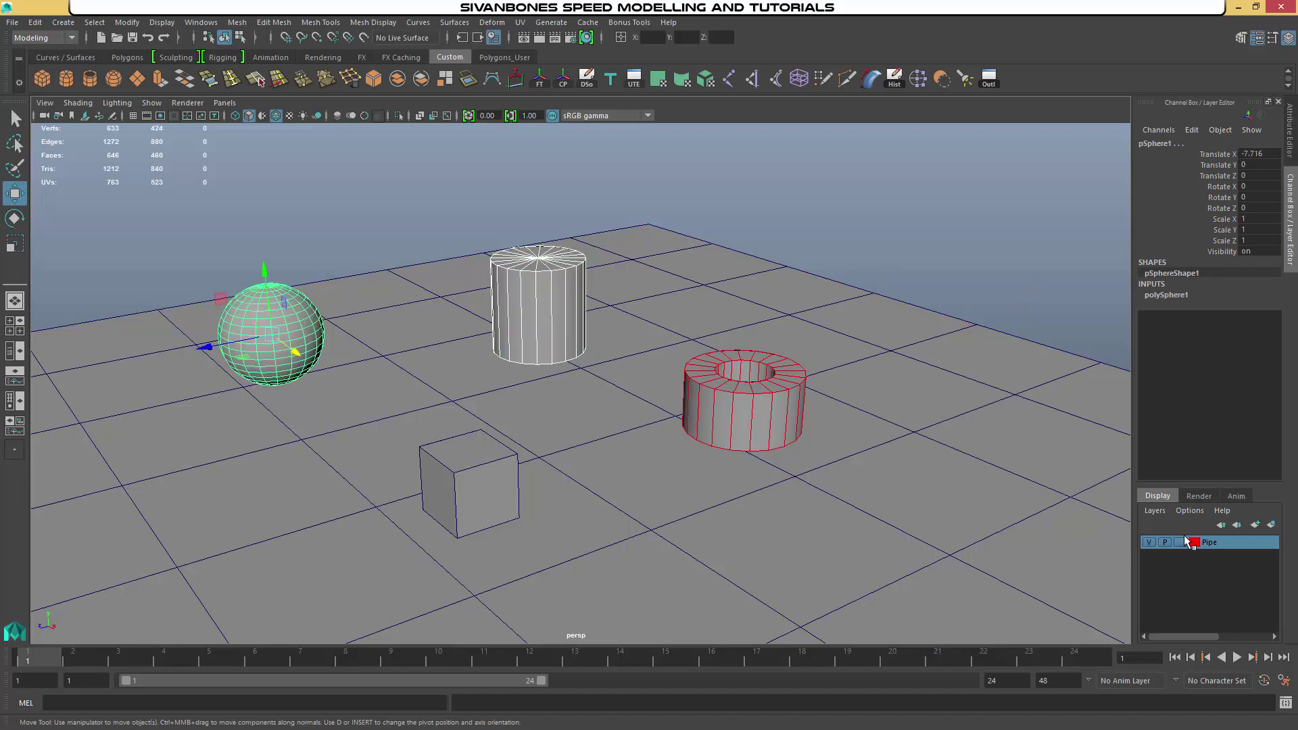
right_click(1210, 545)
left_click(1204, 571)
left_click(825, 498)
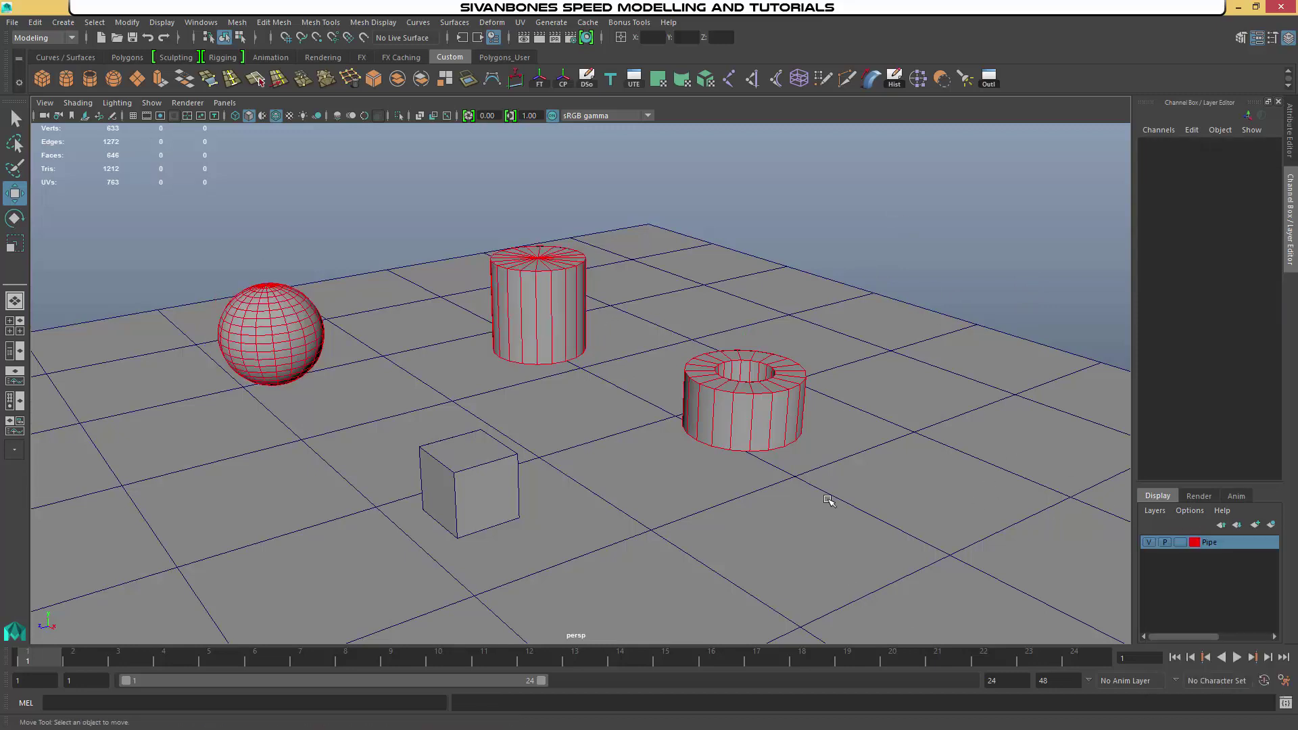
Click through pipe, cylinder and sphere, then select all Pipe layer objects from its menu
left_click(778, 419)
left_click(533, 293)
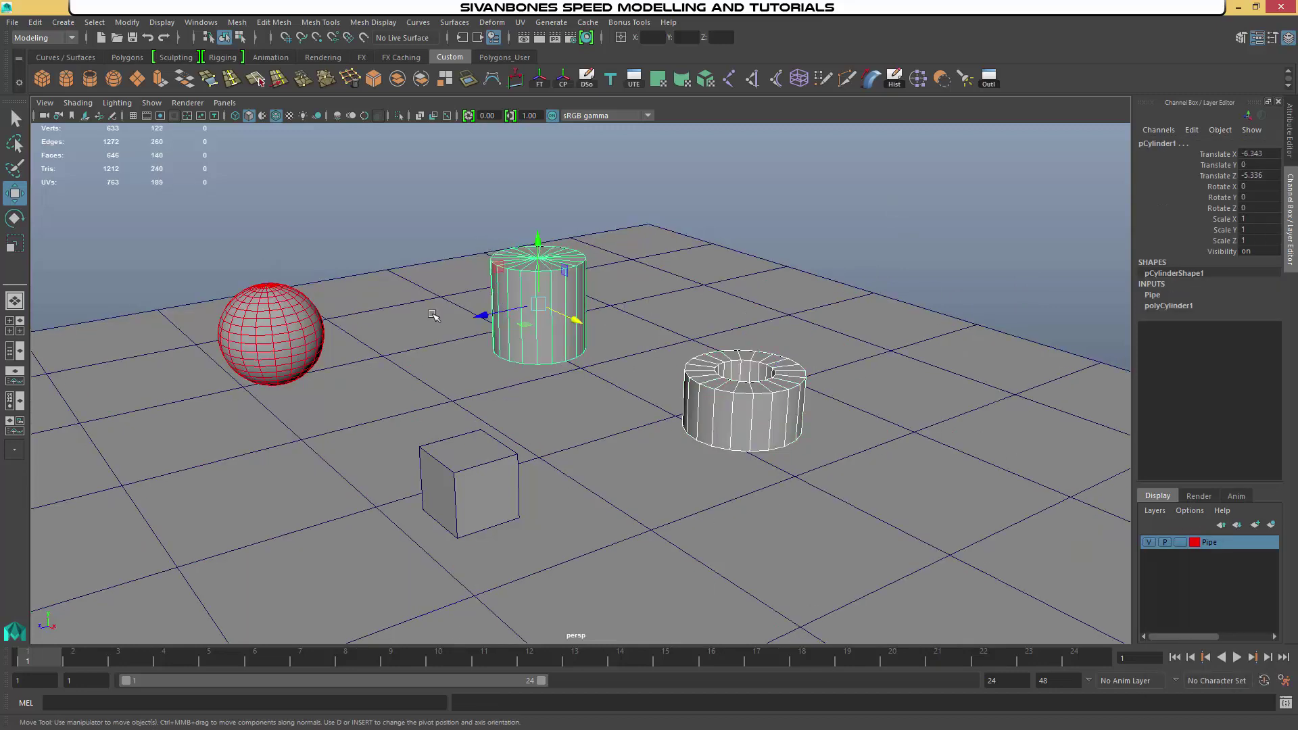
left_click(291, 322, "shift")
left_click(474, 289)
right_click(1217, 545)
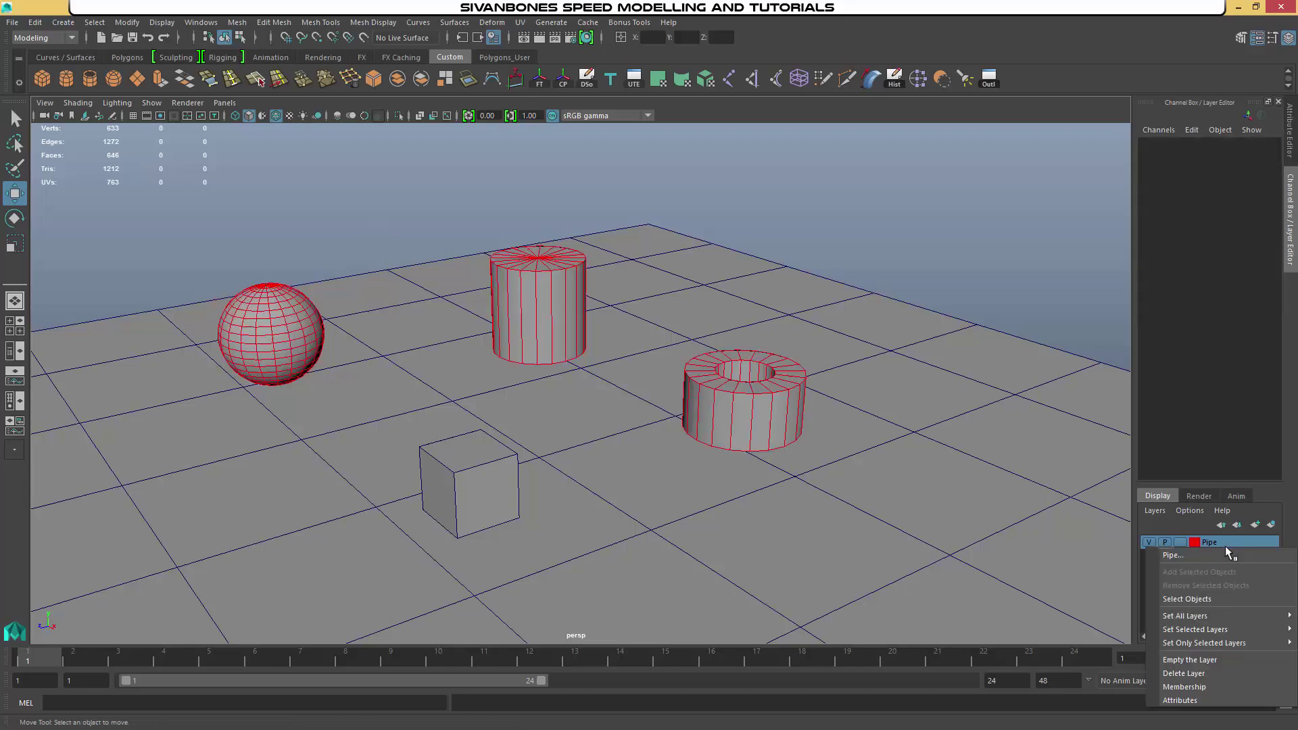
left_click(1182, 597)
Orbit around the selected layer objects to a steeper downward view
left_click_drag(683, 299, 720, 311, "alt")
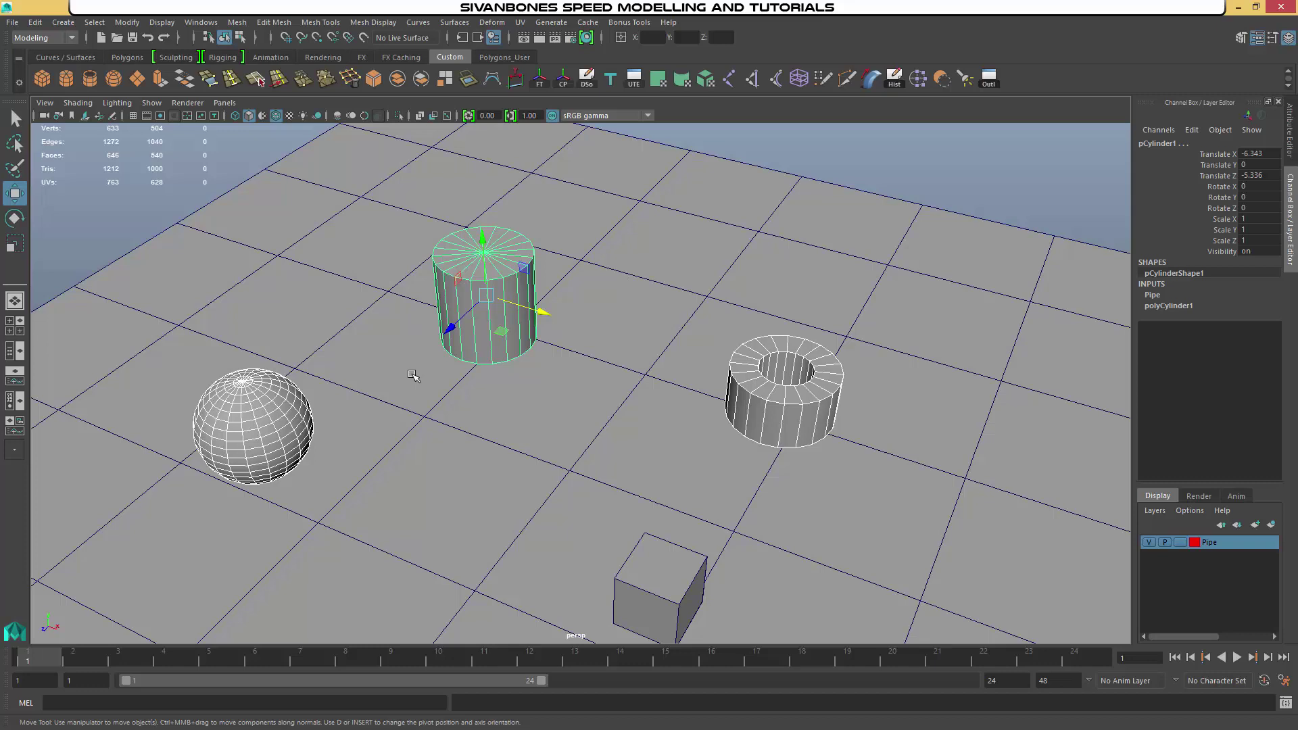
left_click_drag(675, 358, 720, 424, "alt")
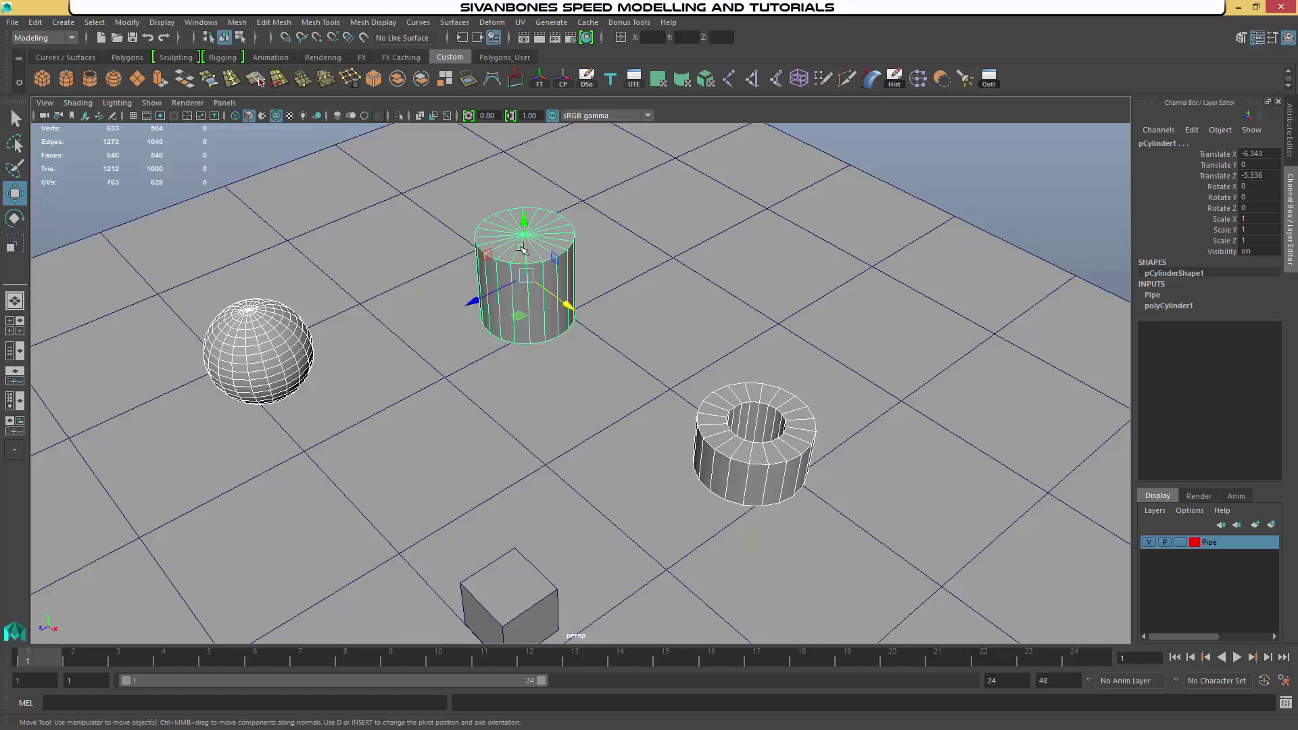
left_click_drag(577, 343, 595, 314, "alt")
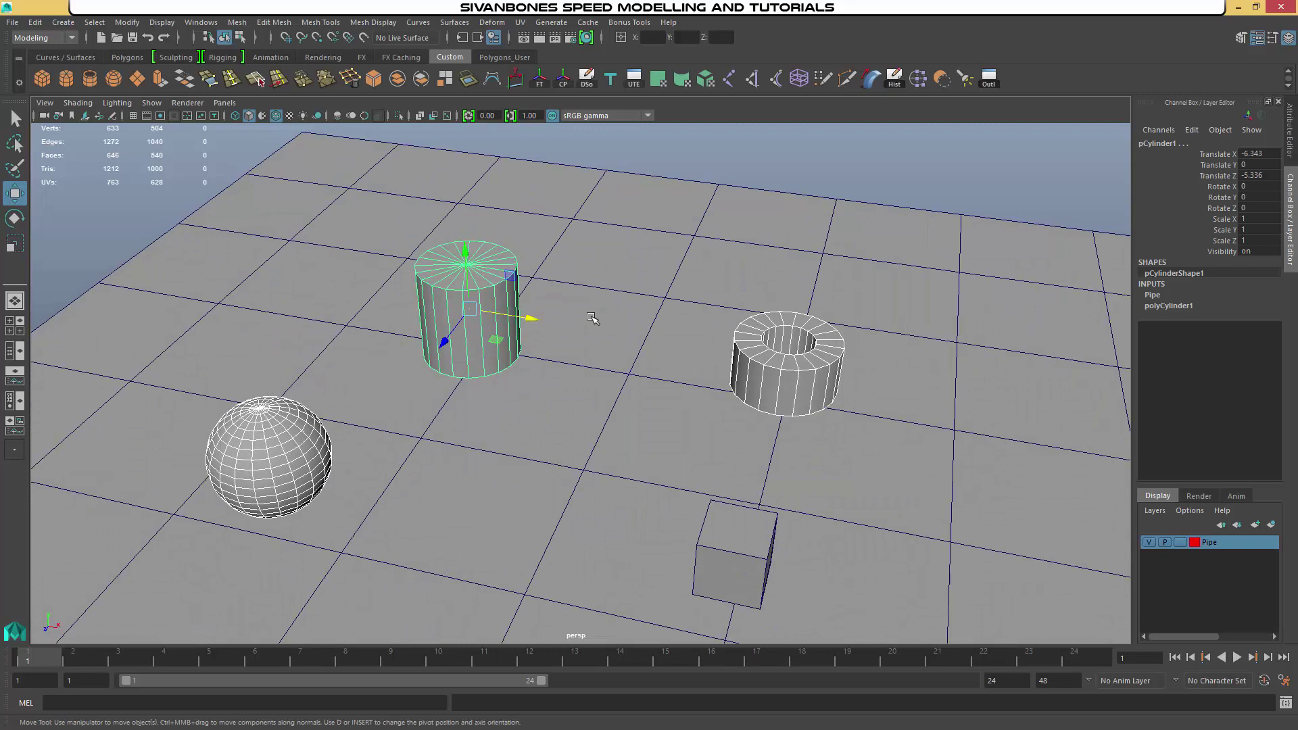
left_click_drag(735, 276, 734, 338, "alt")
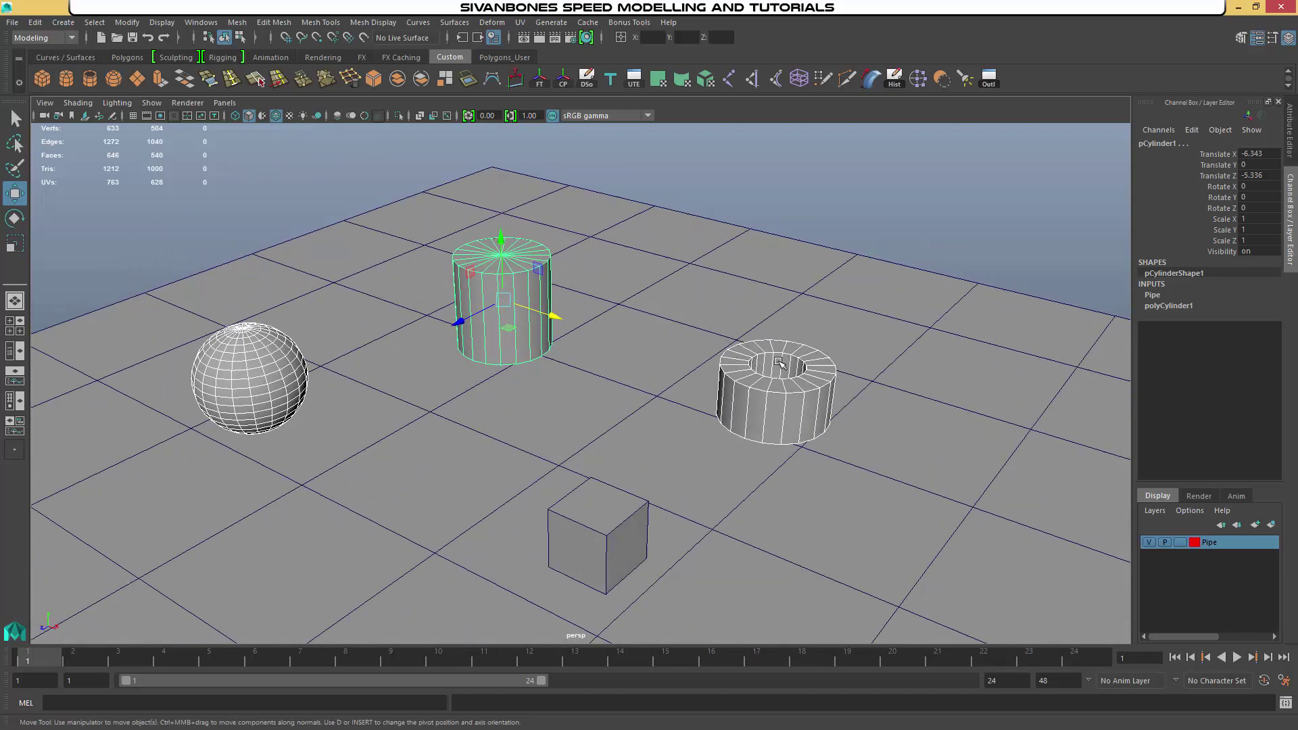
right_click(1212, 541)
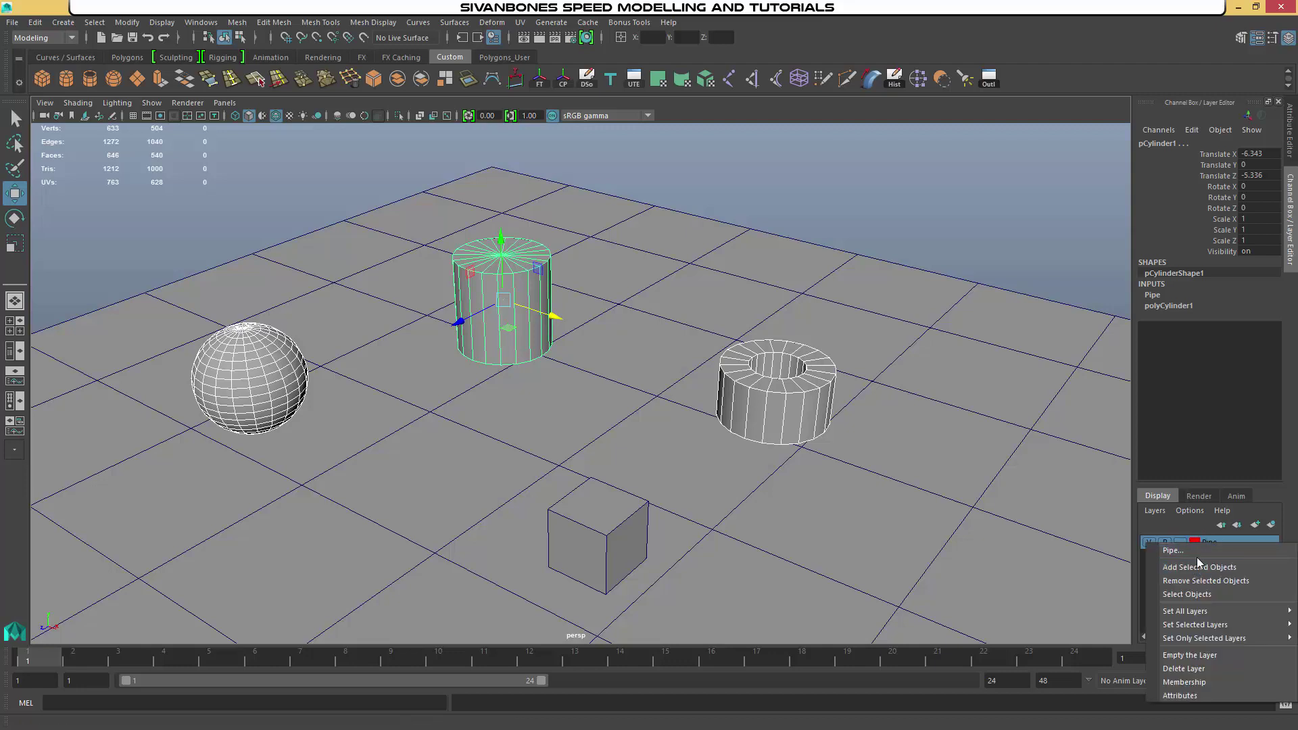
Switch the Pipe layer's objects to unshaded wireframe and deselect
mouse_move(1199, 613)
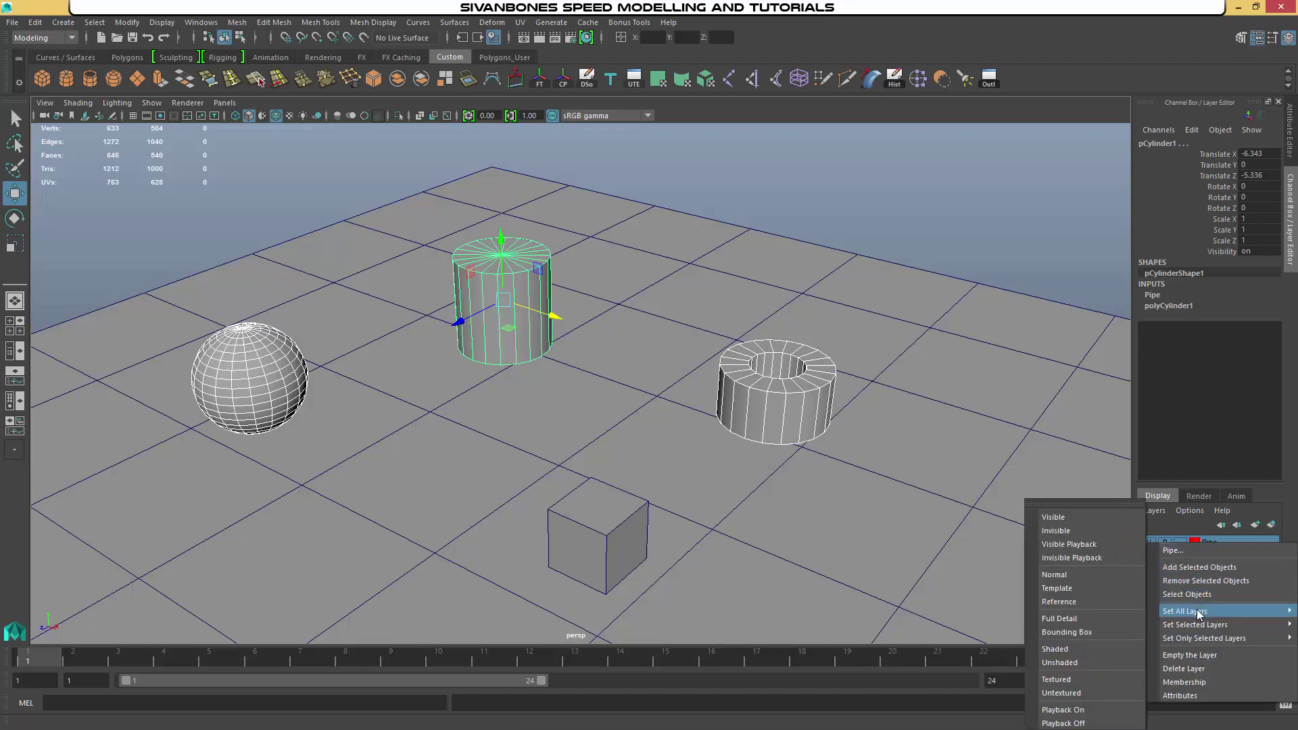
left_click(1058, 662)
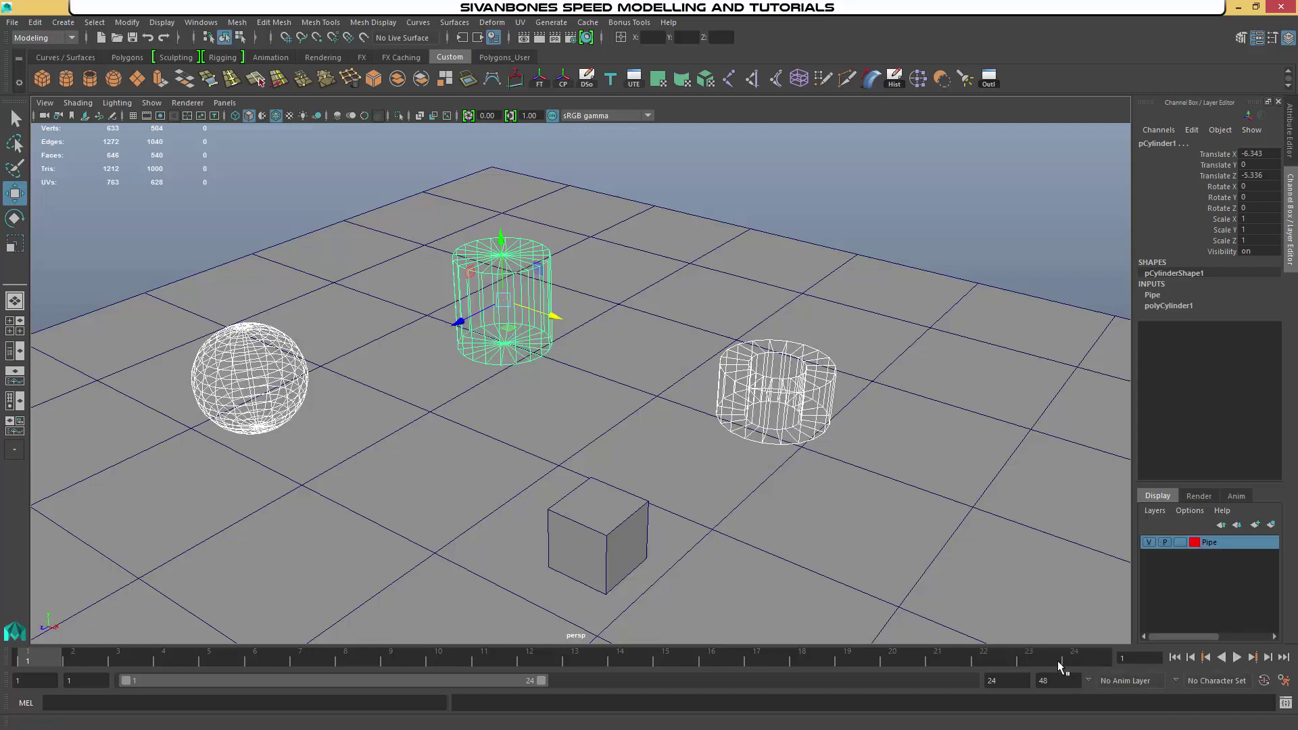
left_click(973, 230)
Click through the pipe, cylinder, sphere and cube to compare their display
left_click(802, 372)
left_click(489, 287)
left_click(270, 376)
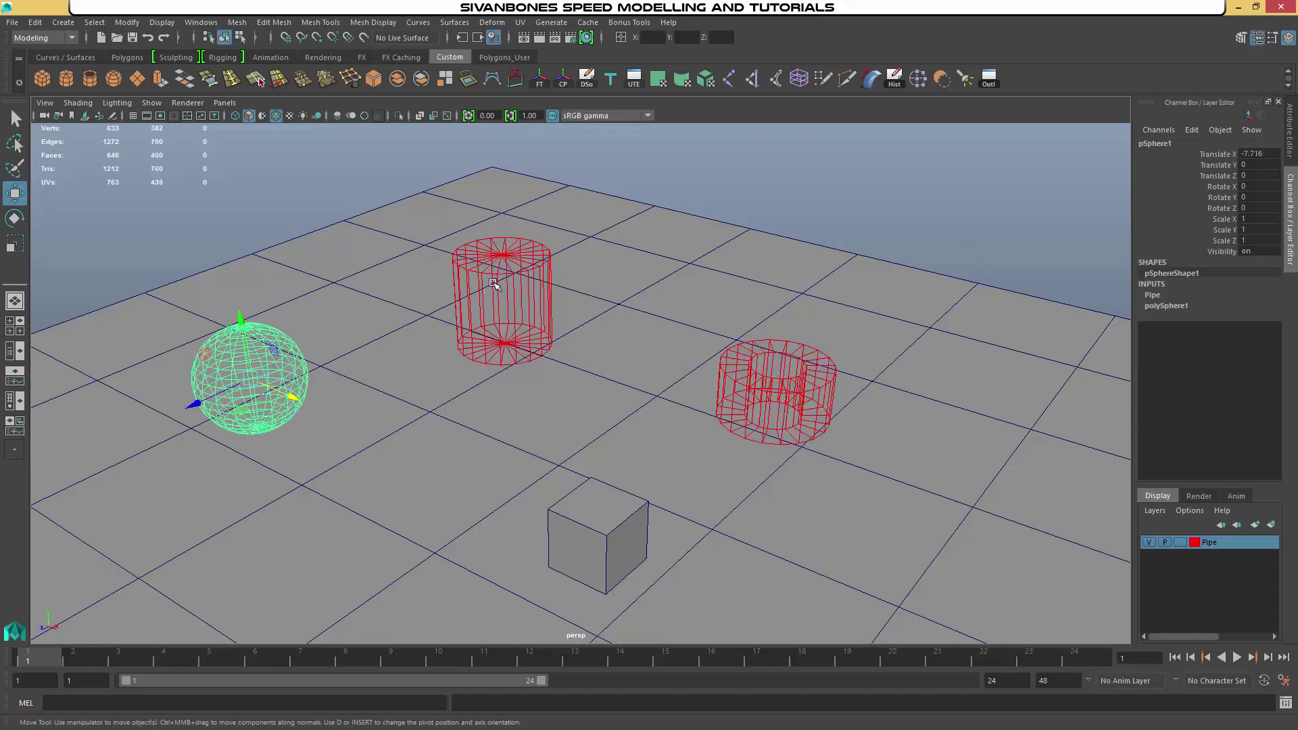
left_click(495, 284)
left_click(744, 426)
left_click(518, 292)
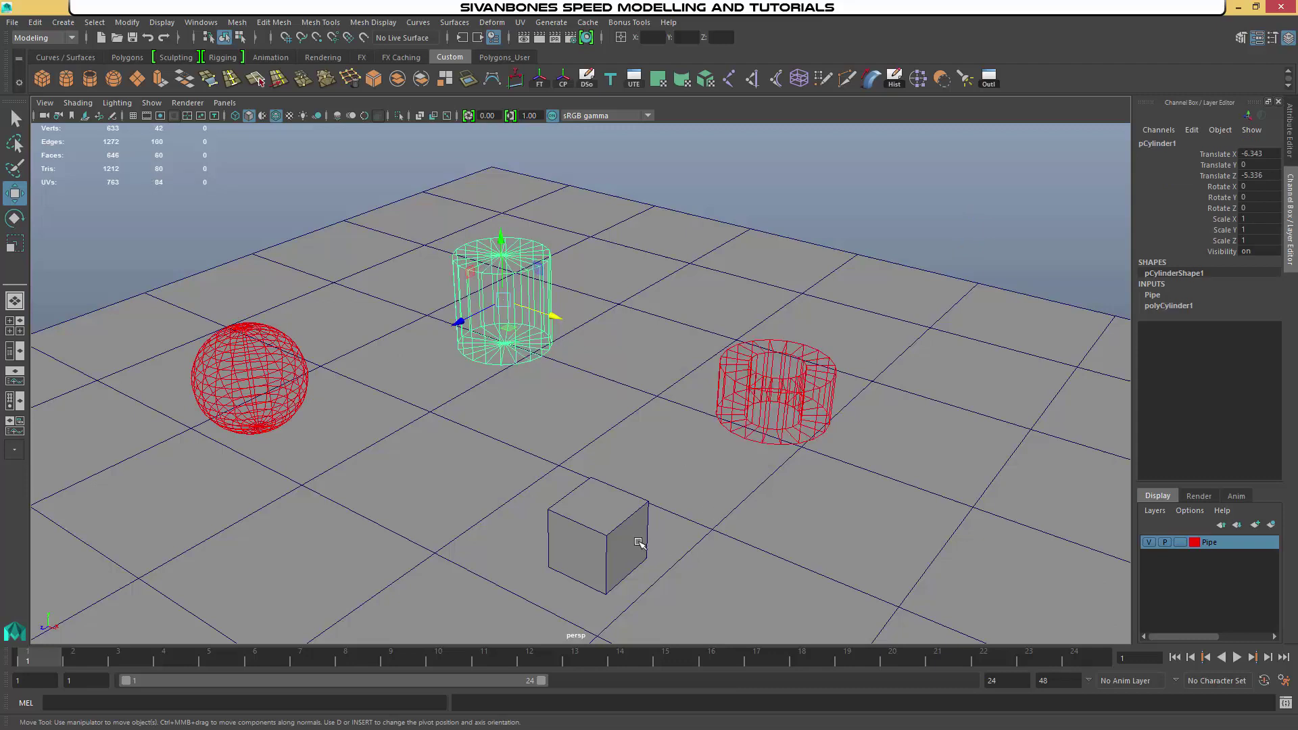
left_click(597, 526)
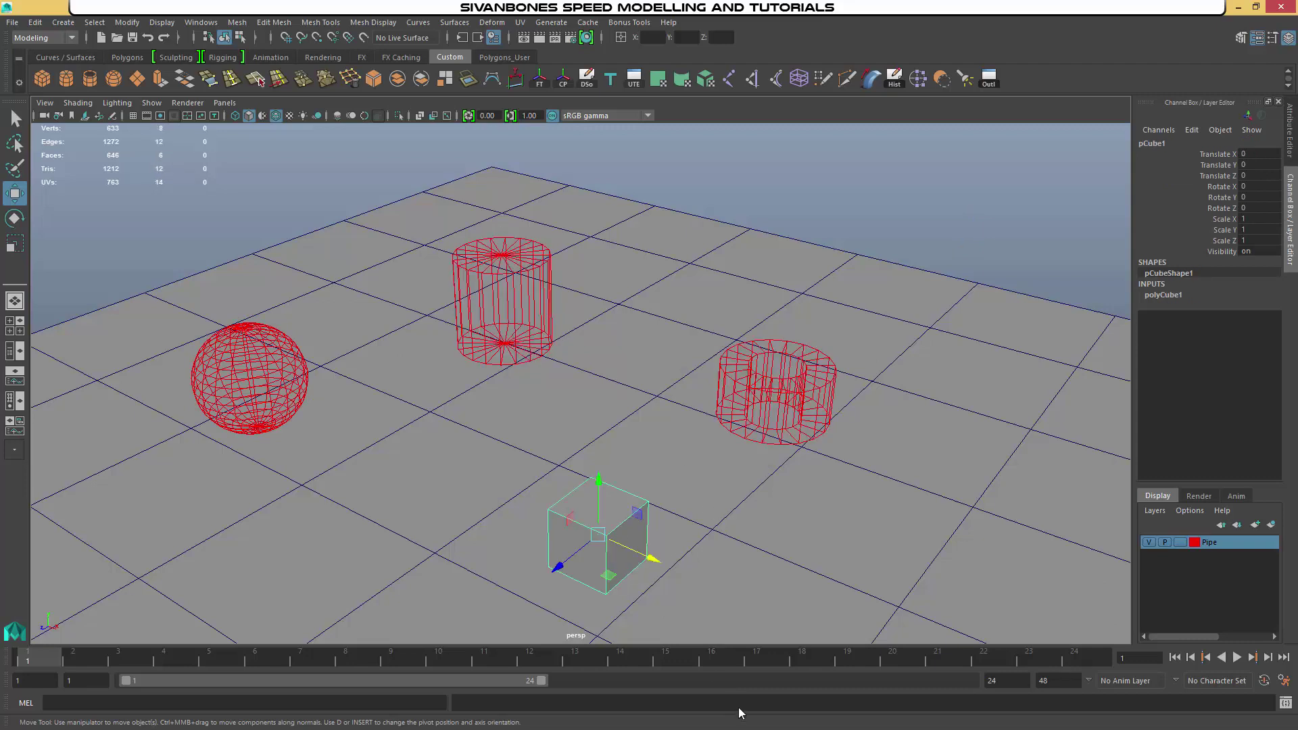
Set all layers back to Shaded display from the Pipe layer's menu
right_click(1220, 545)
mouse_move(1176, 610)
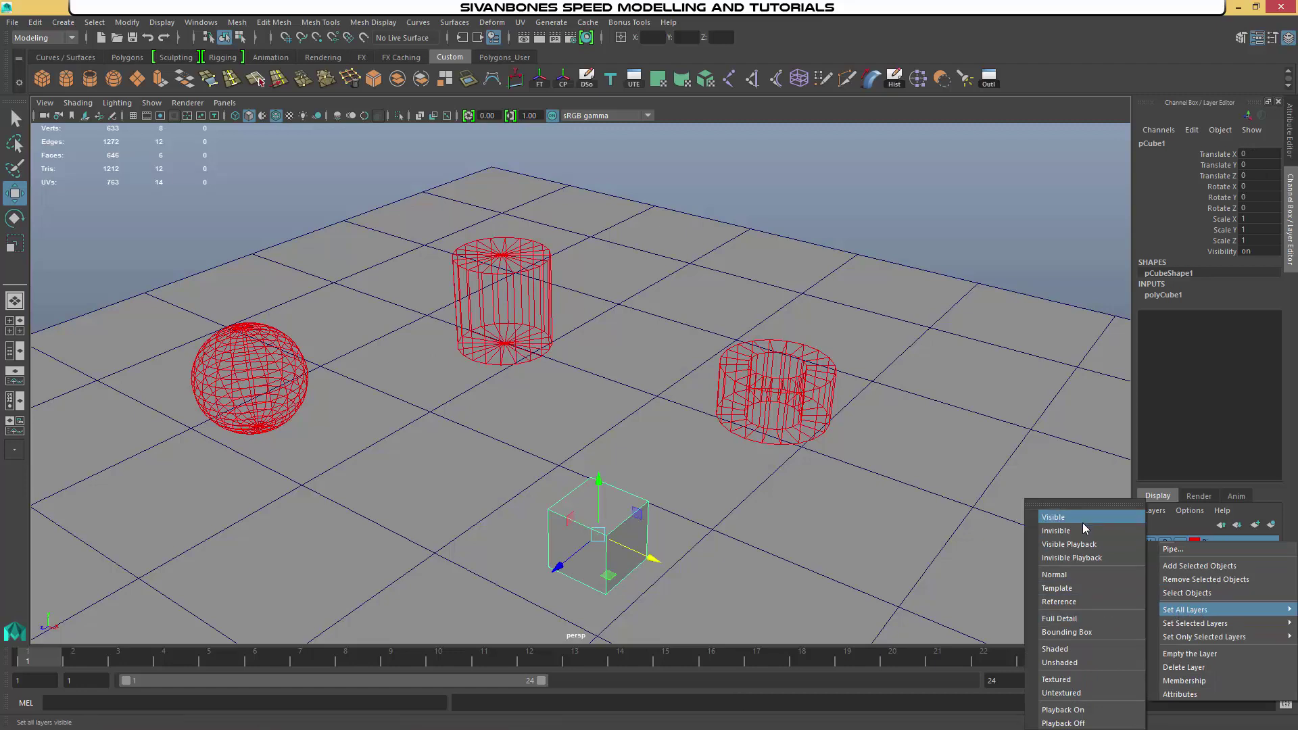
left_click(1077, 648)
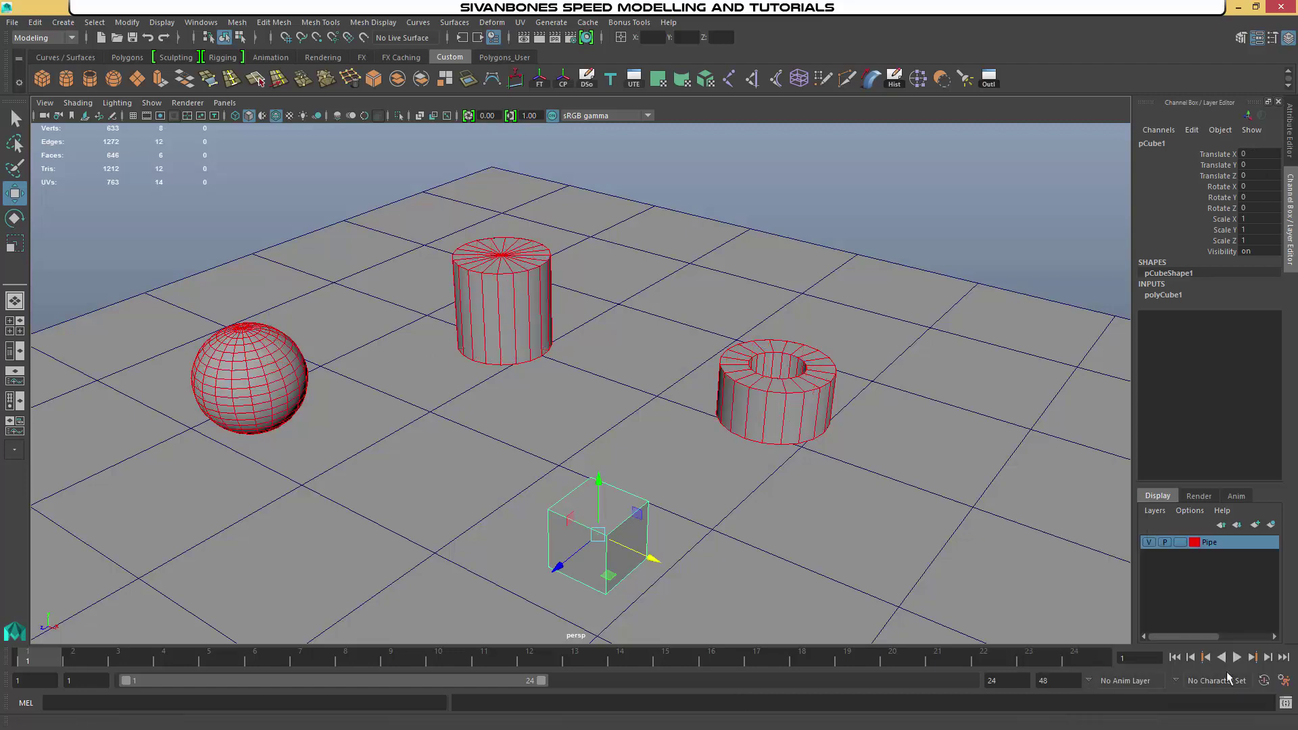
Empty the Pipe layer, then undo to restore its objects
right_click(1209, 542)
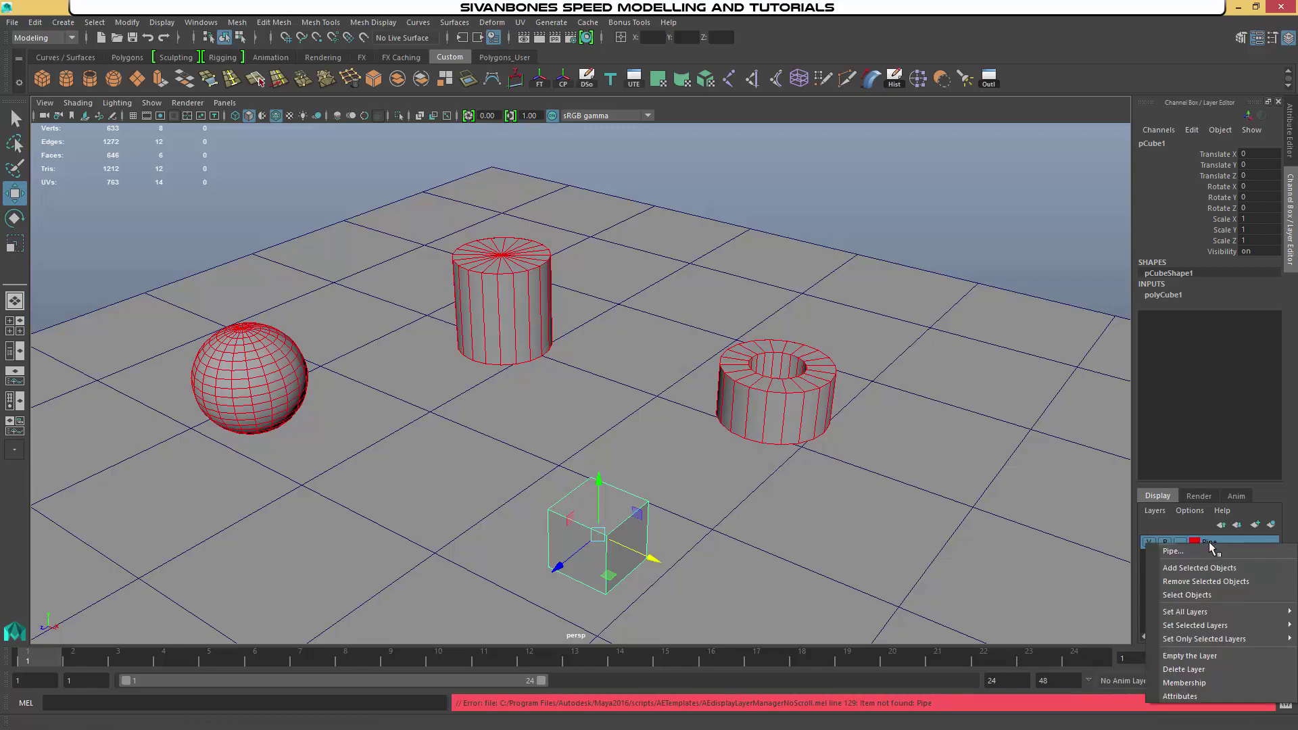
left_click(1207, 659)
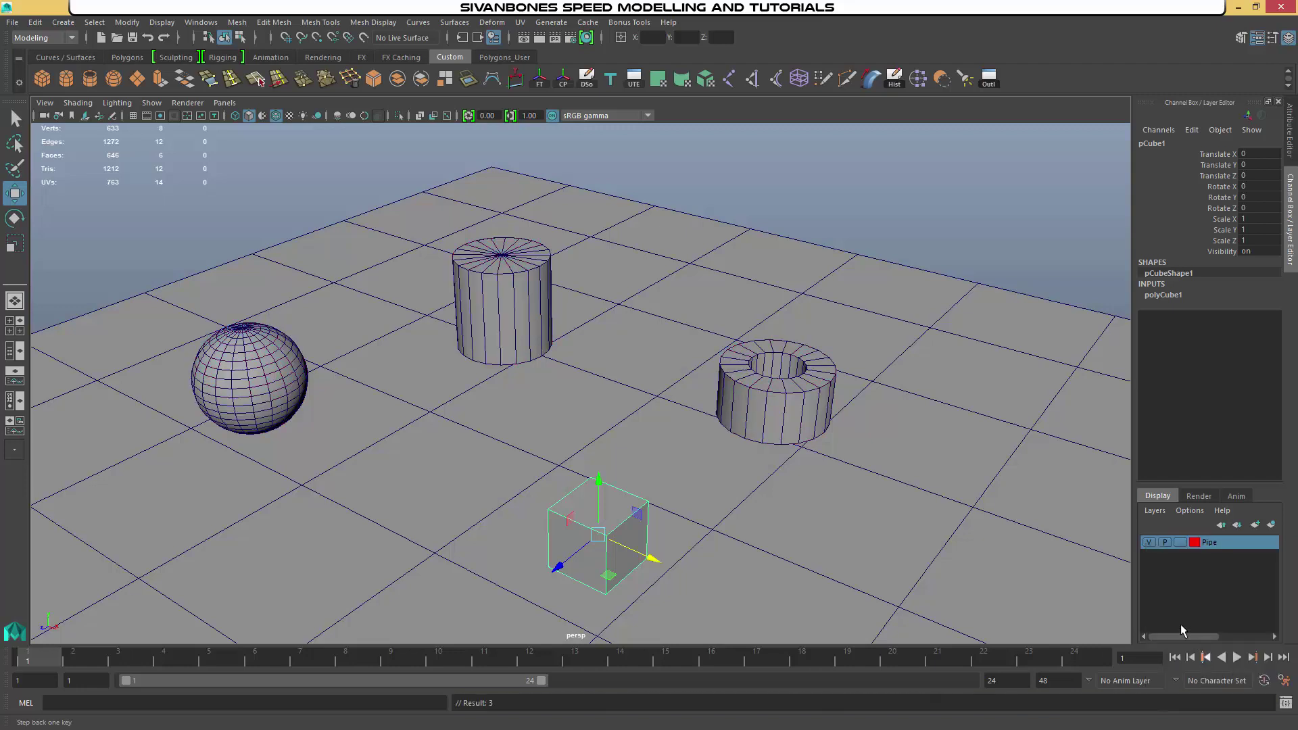
left_click(986, 265)
key("ctrl+z")
key("ctrl+z")
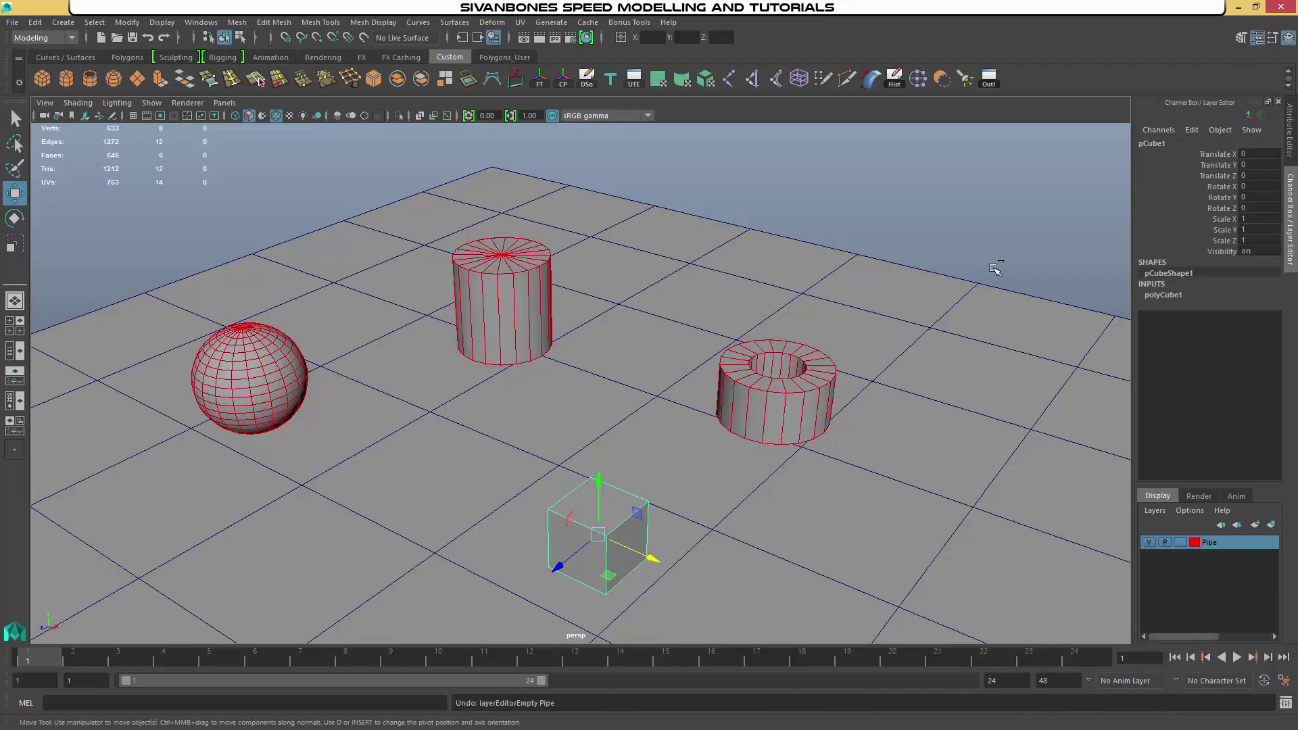
Delete the Pipe layer and undo the deletion
right_click(1200, 542)
left_click(1201, 667)
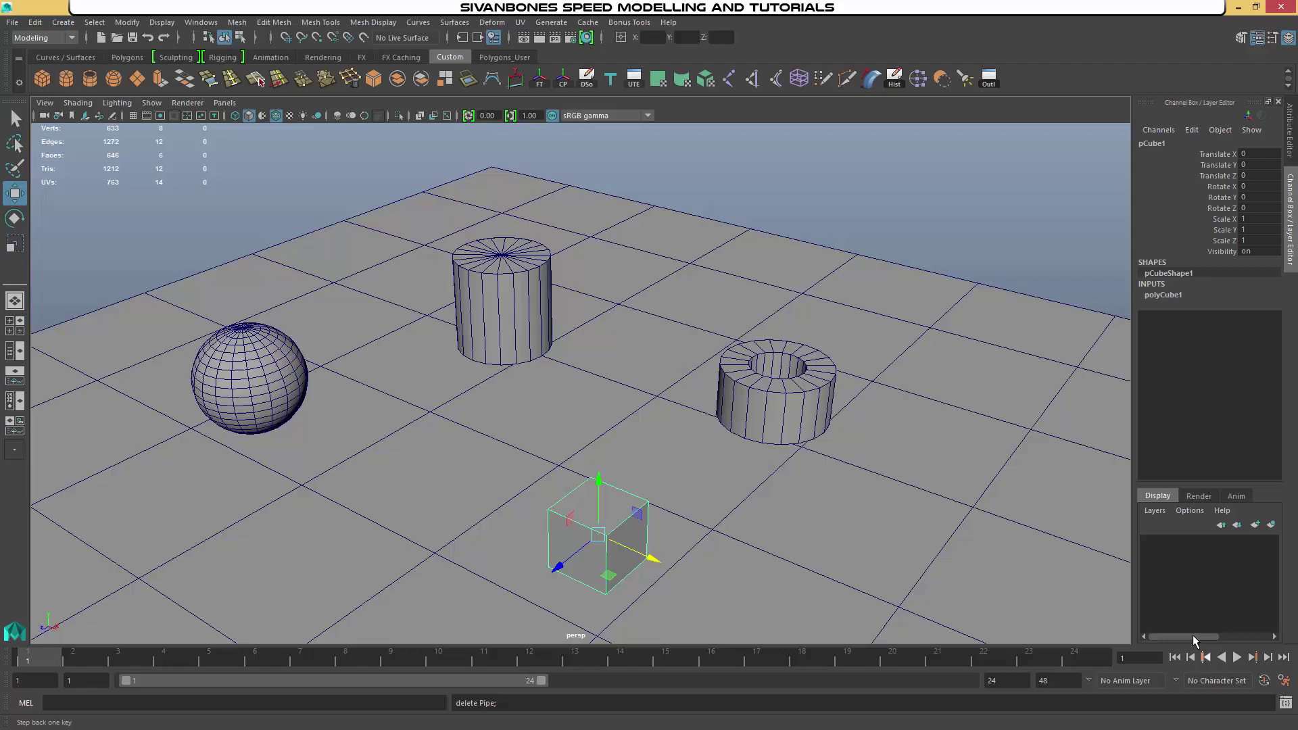
key("ctrl+z")
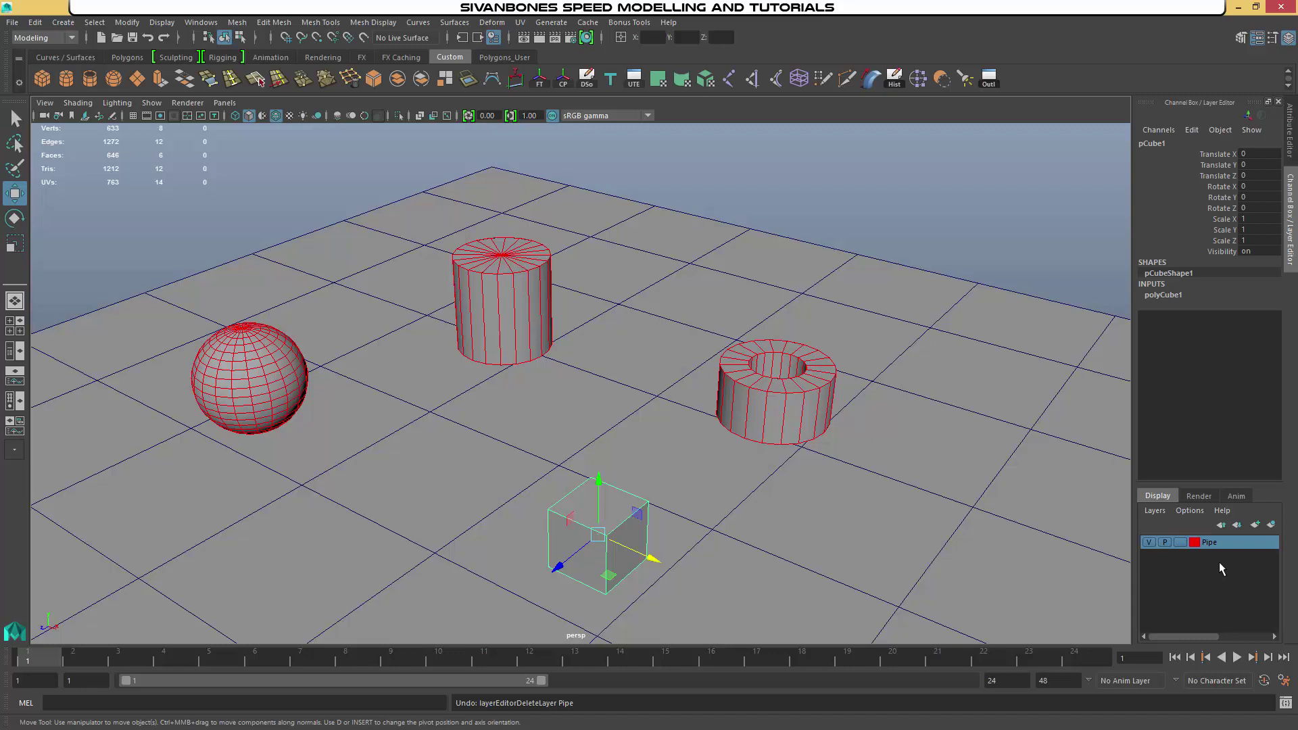
Bring up the Layer Editor's Layers menu of creation commands
right_click(1209, 541)
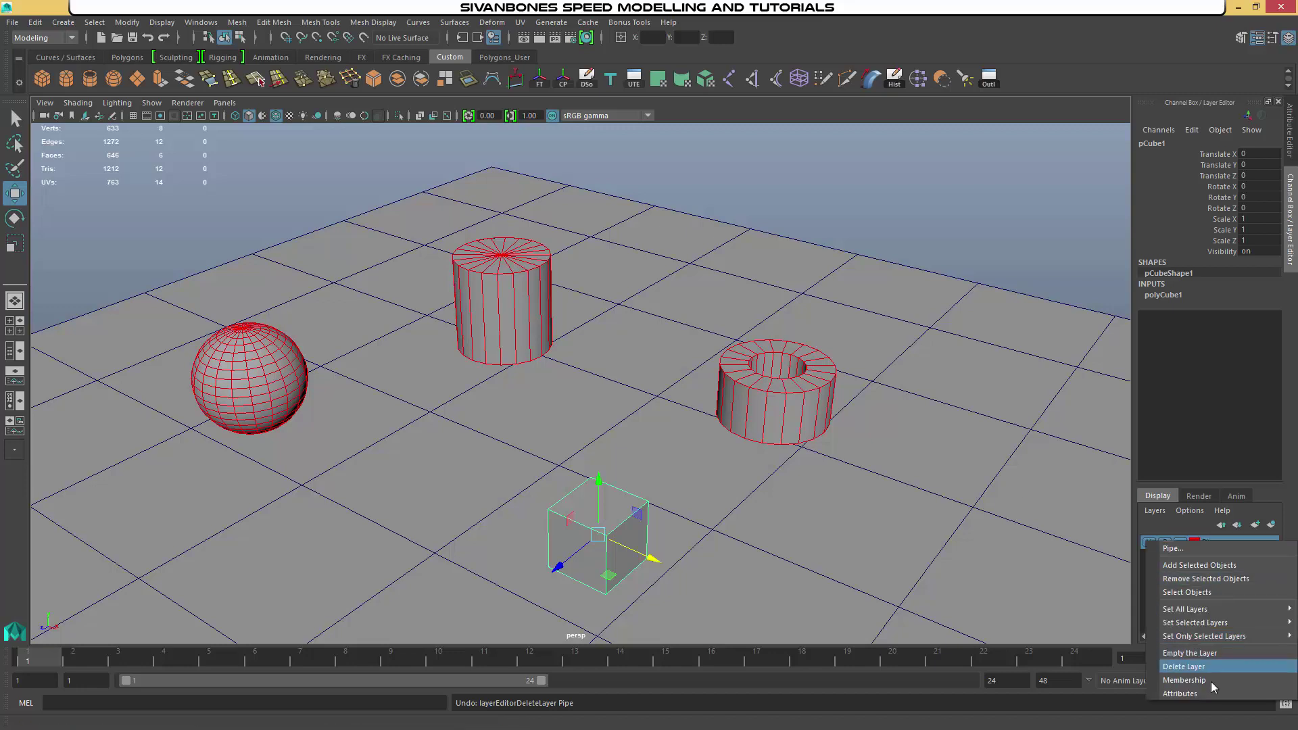
left_click(1153, 509)
left_click(1155, 510)
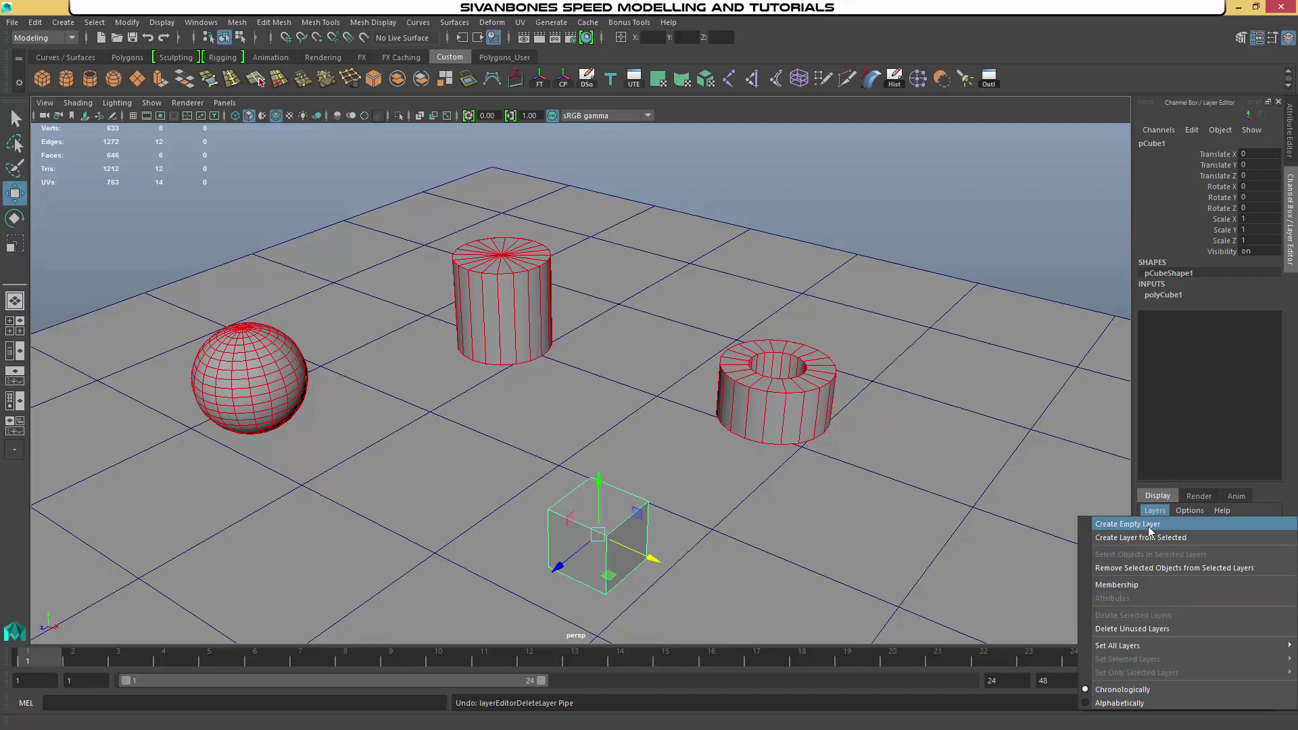
Dismiss the Layers, Options and Pipe layer context menus, leaving the Pipe layer unchanged
mouse_move(1189, 510)
left_click(1191, 473)
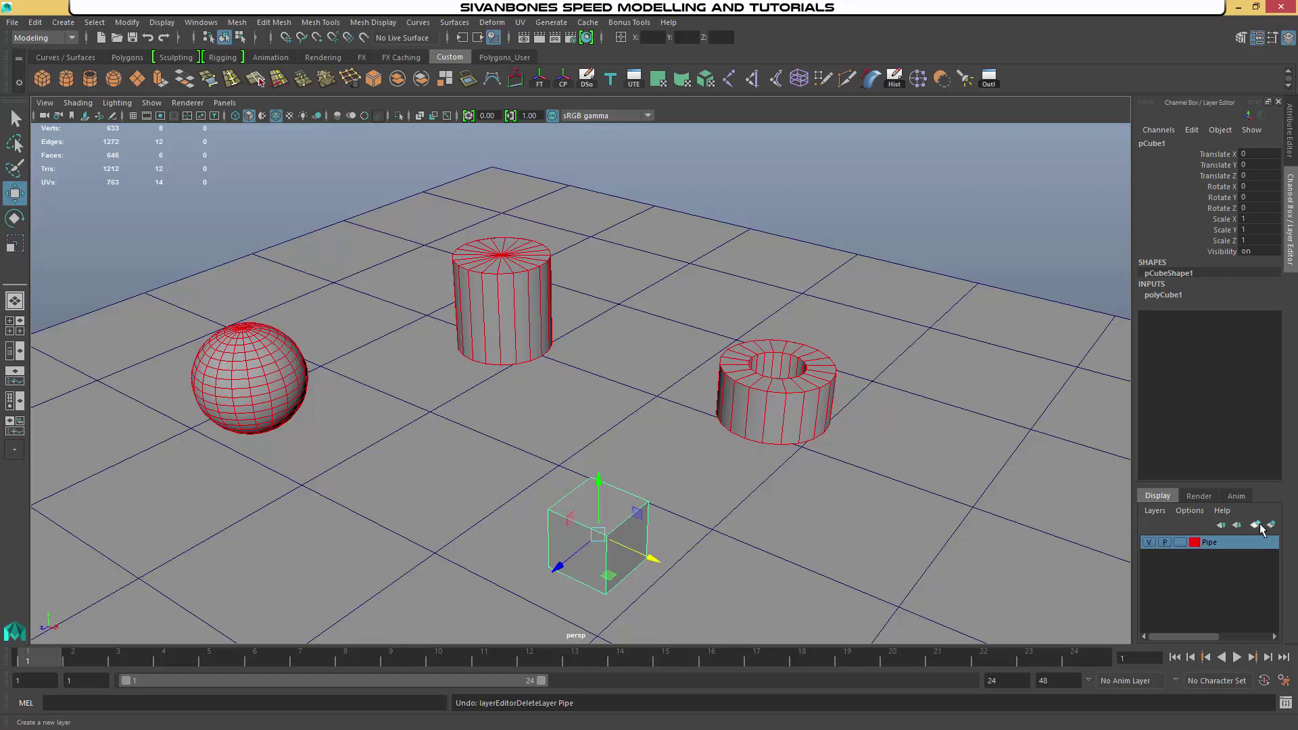
right_click(1213, 544)
left_click(1189, 512)
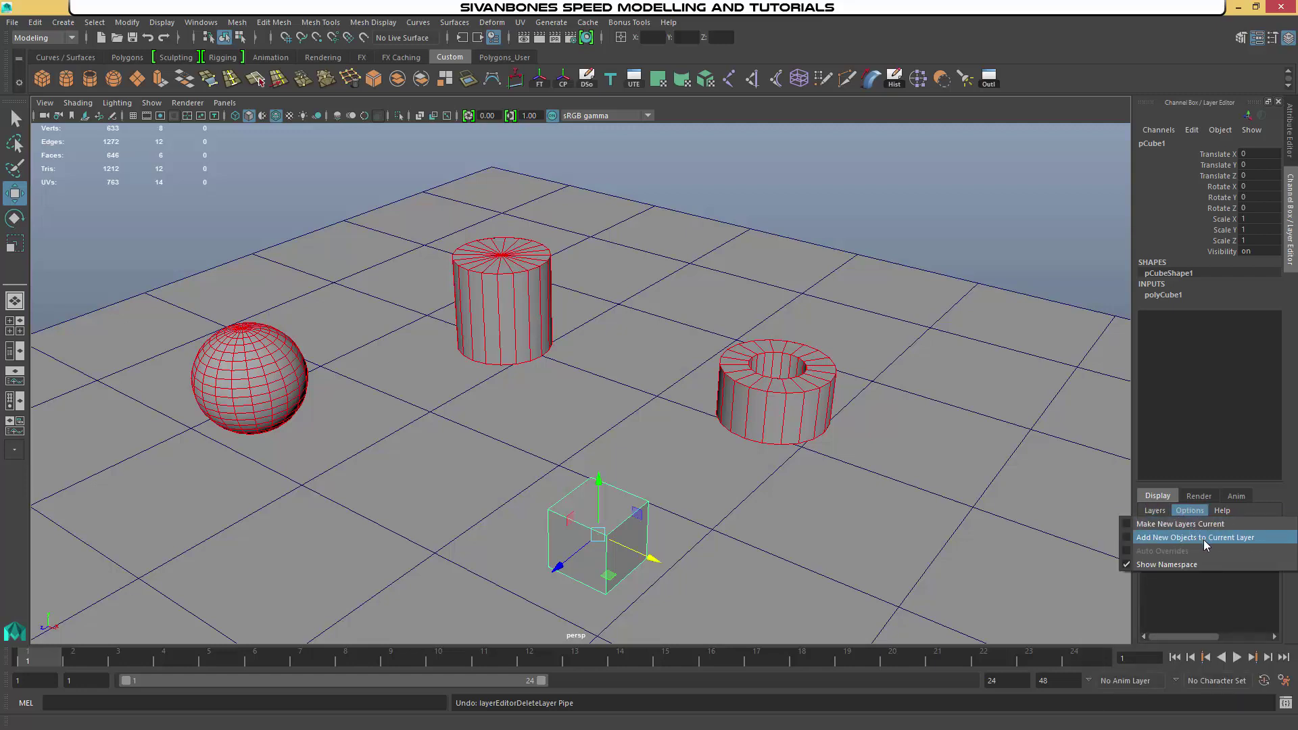
left_click(1199, 433)
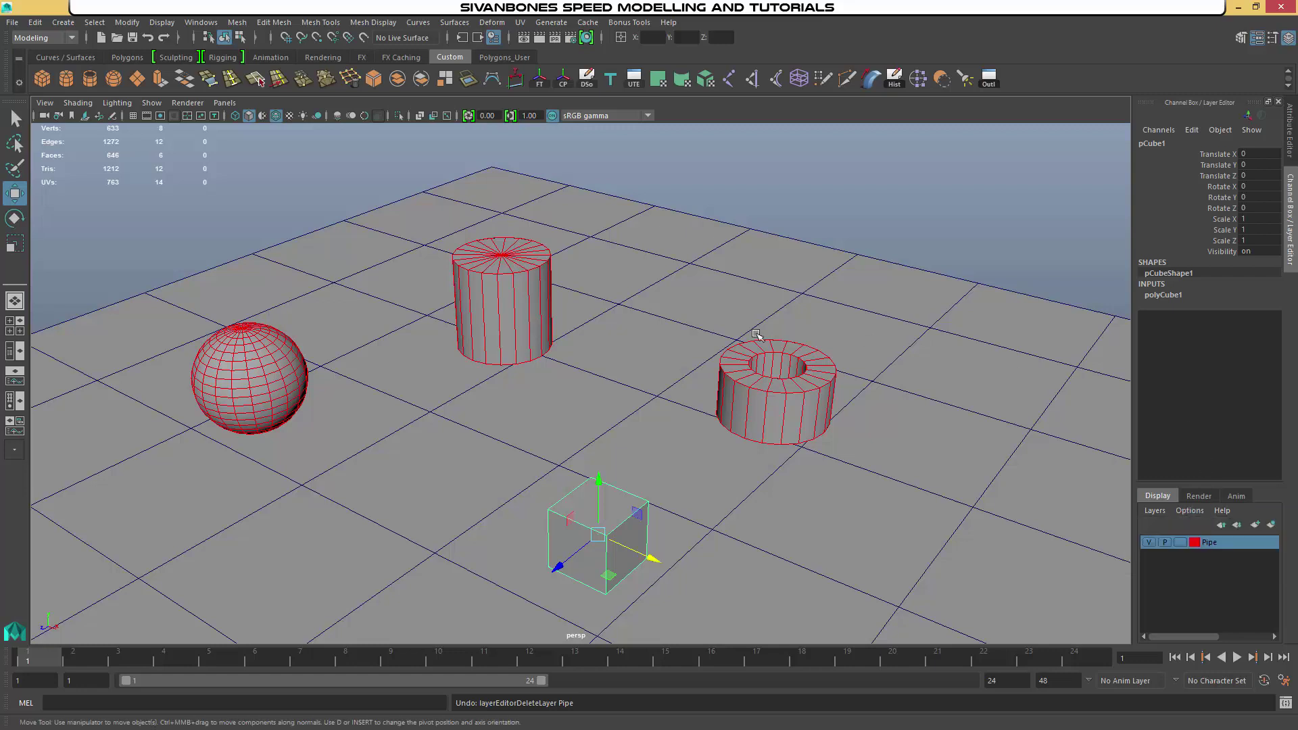
right_click(1216, 548)
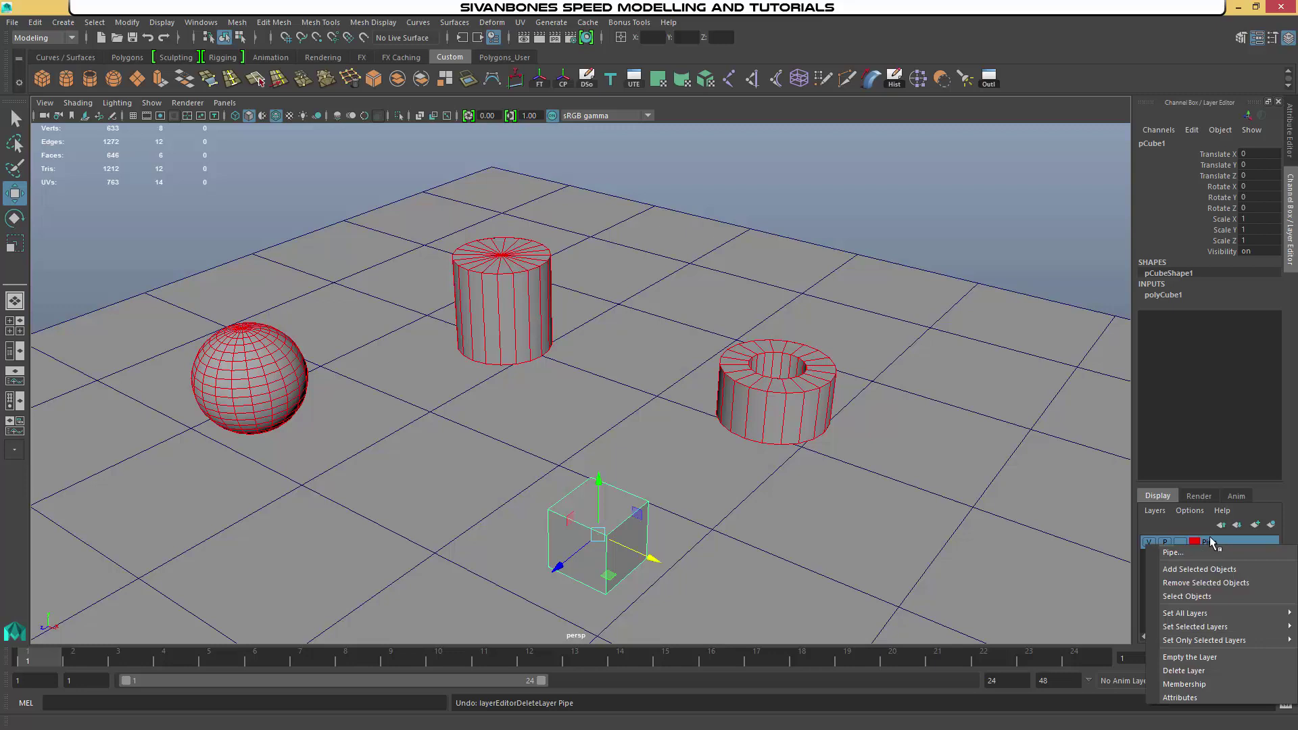
left_click(1178, 698)
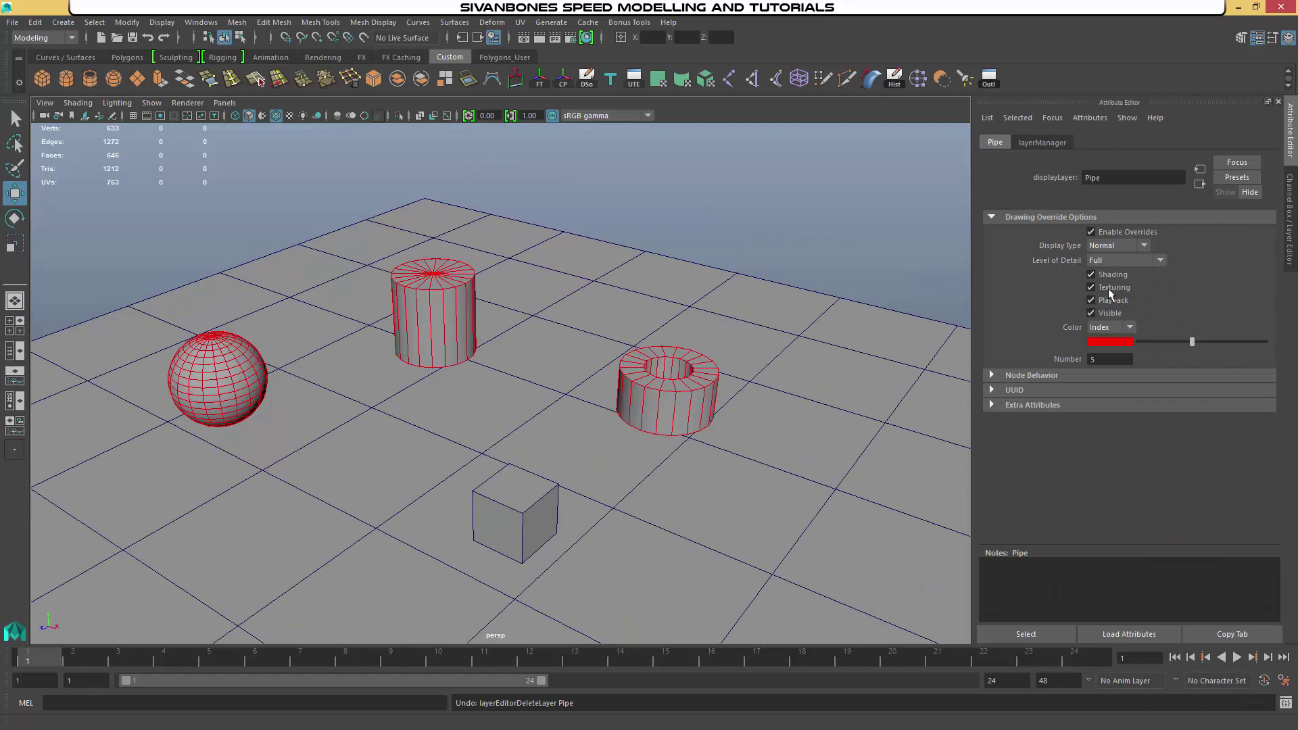
left_click(1090, 274)
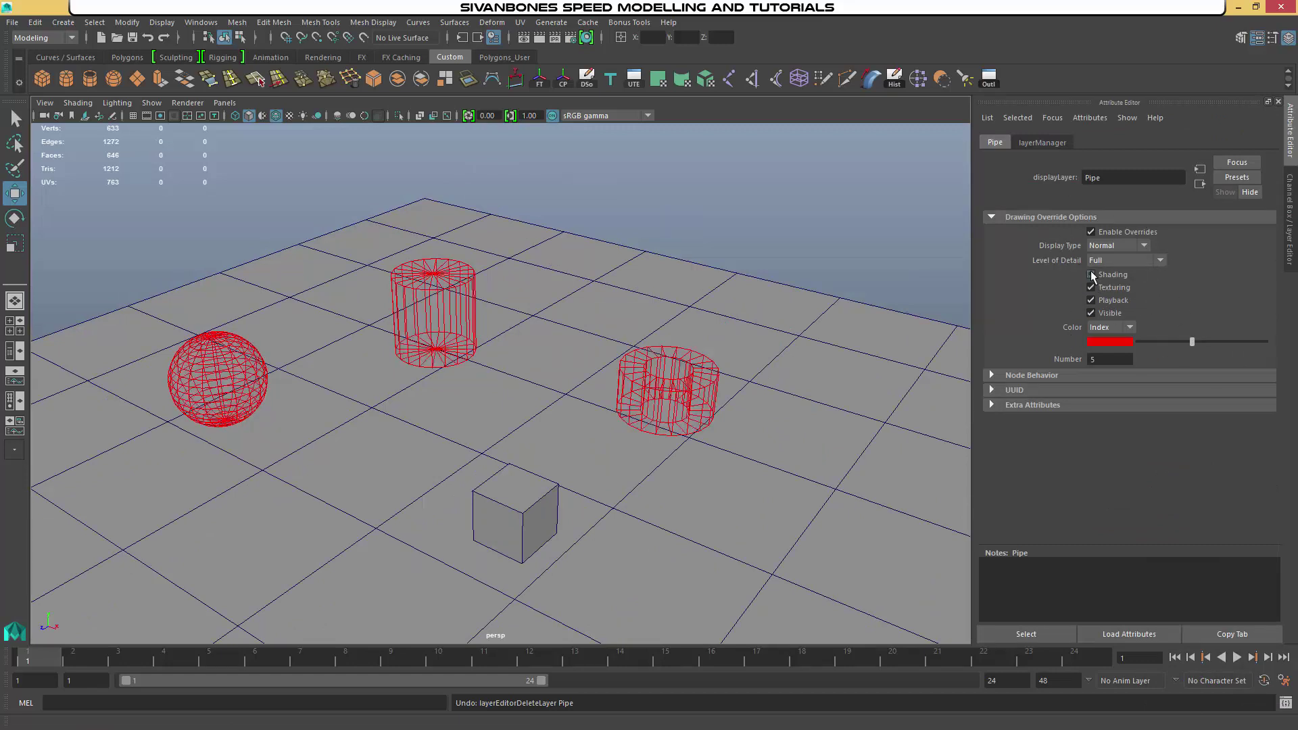
left_click(1090, 274)
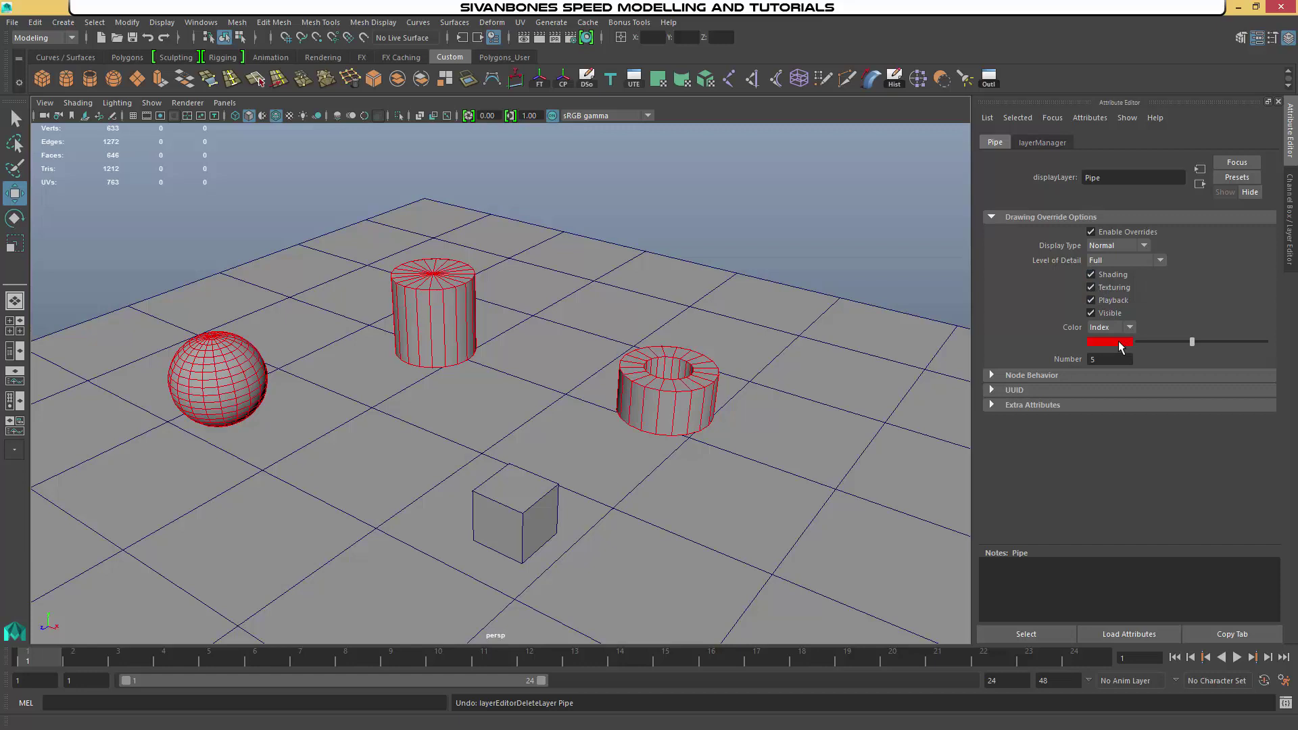
mouse_move(1195, 342)
left_mouse_down()
mouse_move(1247, 346)
mouse_move(1172, 343)
mouse_move(1192, 342)
left_mouse_up()
left_click(1291, 206)
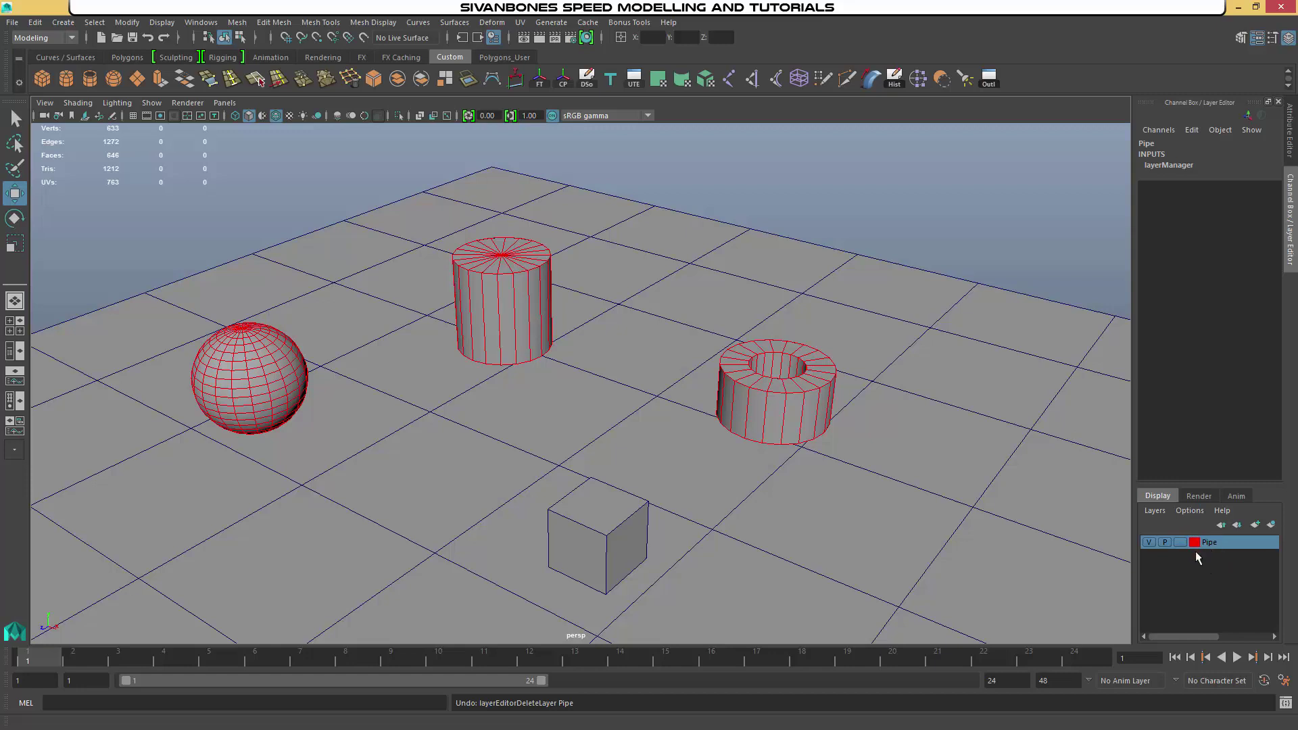
left_click(1150, 543)
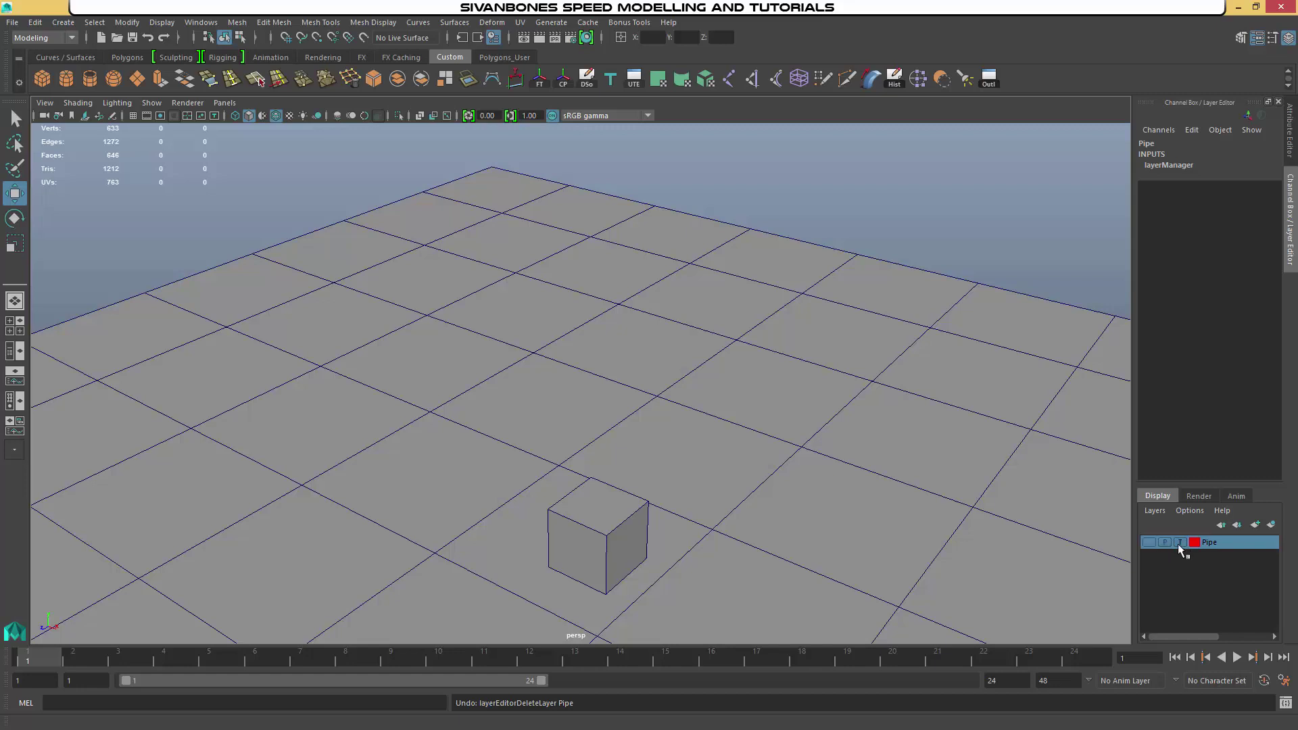
left_click(1149, 542)
left_click(1149, 543)
left_click(1150, 542)
left_click(1181, 542)
left_click(1181, 543)
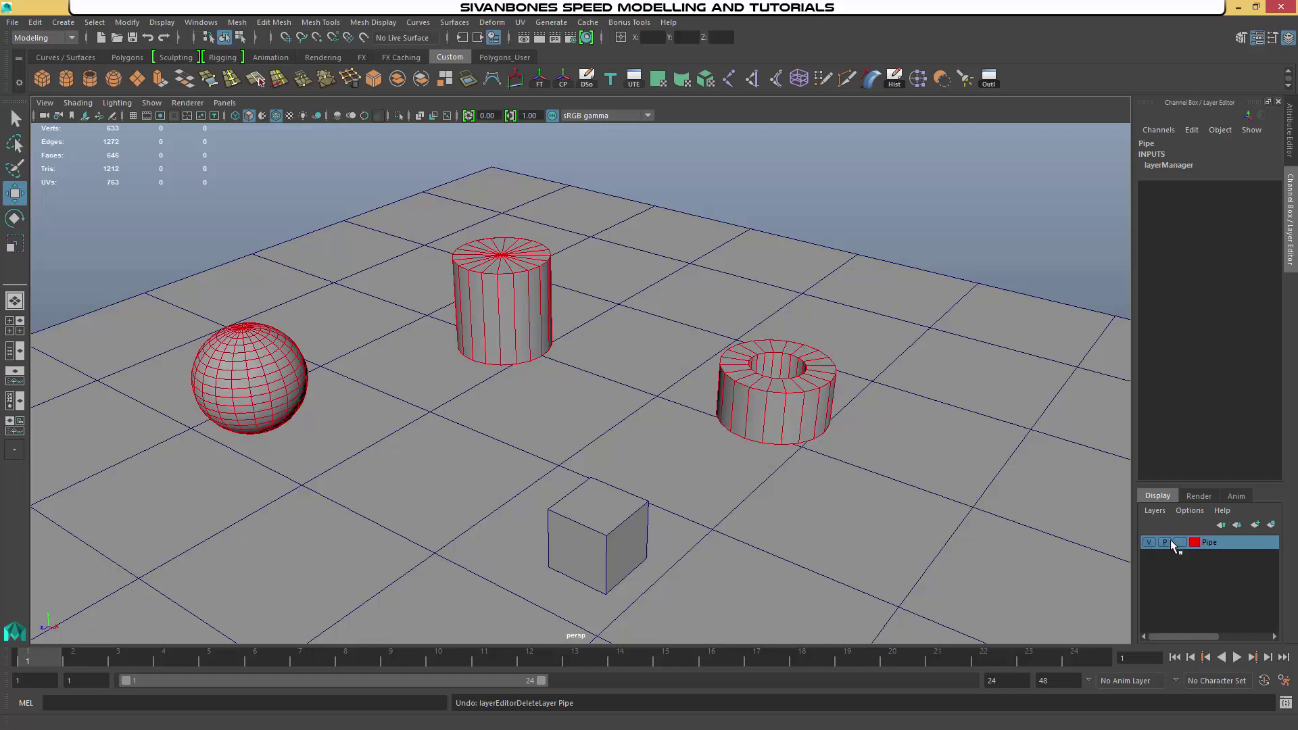